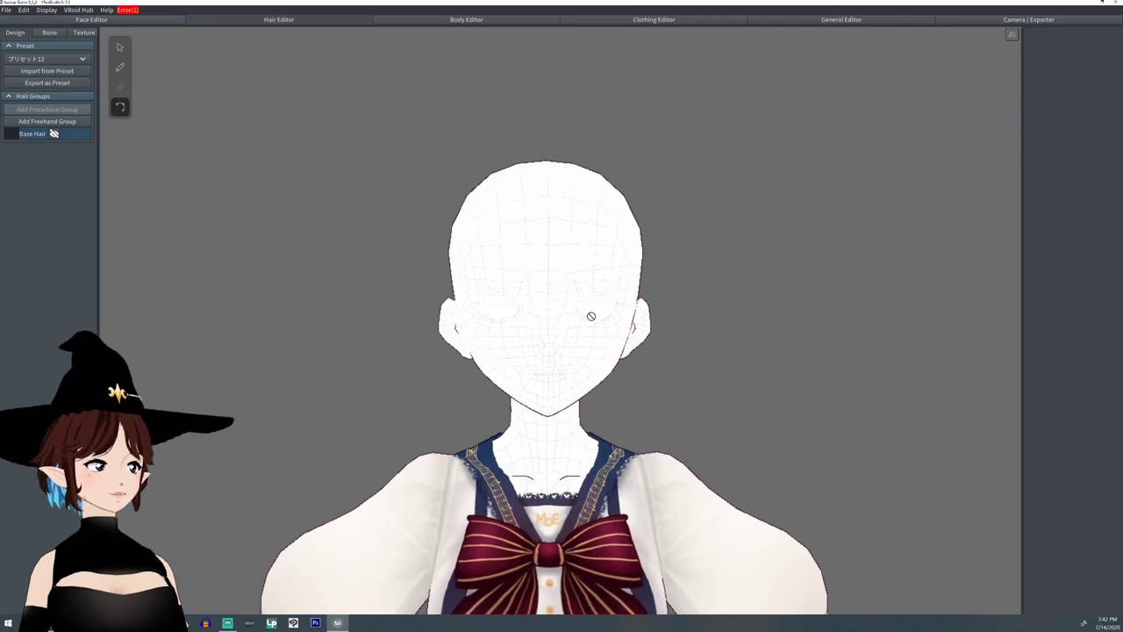
mouse_move(592, 316)
right_down()
mouse_move(536, 317)
mouse_move(594, 319)
right_up()
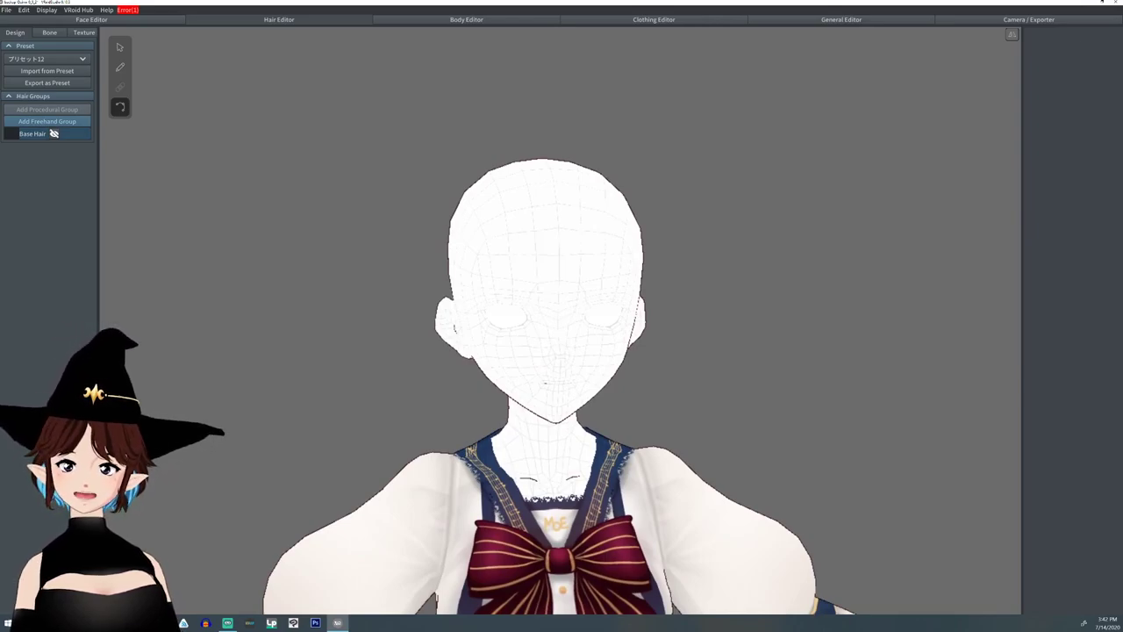
click(47, 121)
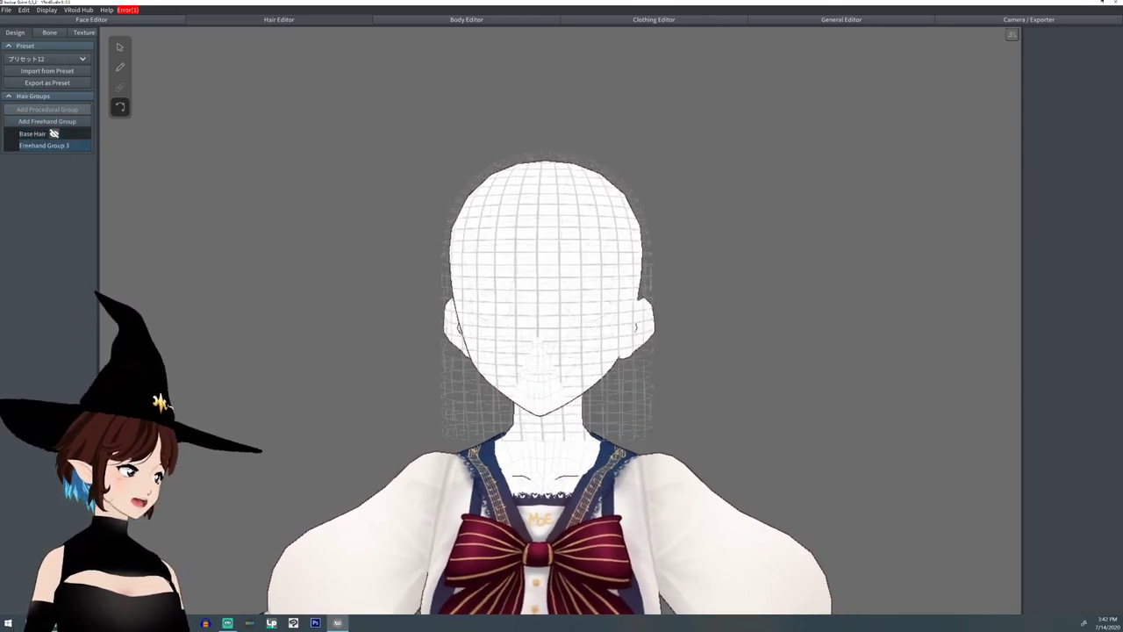
middle_drag(672, 147, 571, 176)
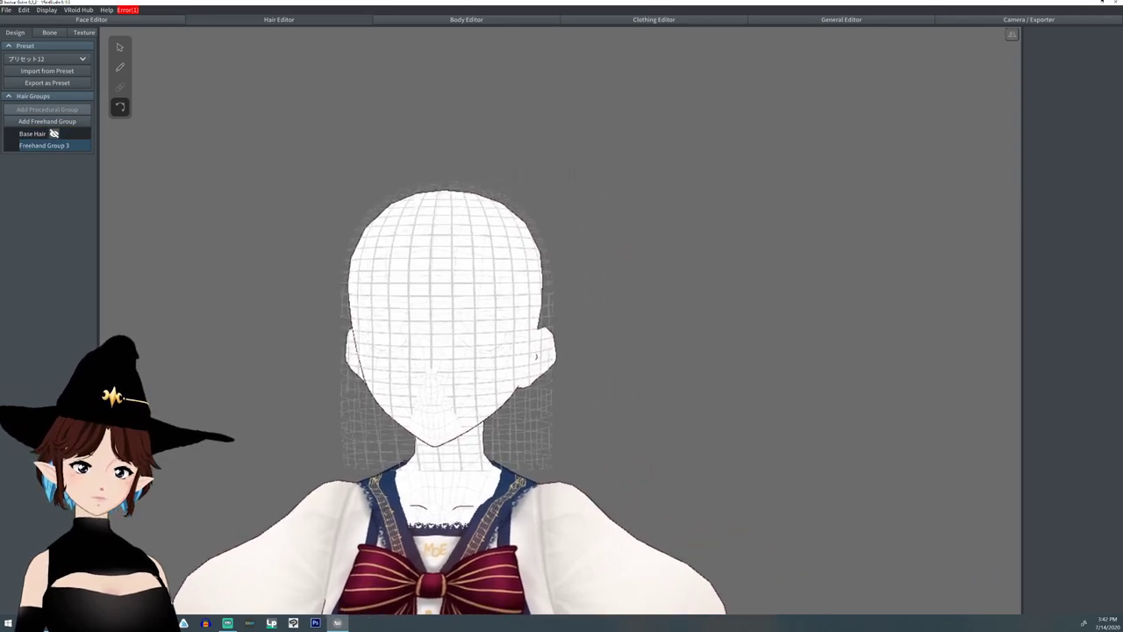
mouse_move(572, 176)
right_down()
mouse_move(496, 176)
mouse_move(579, 189)
mouse_move(421, 215)
mouse_move(566, 193)
mouse_move(583, 179)
right_up()
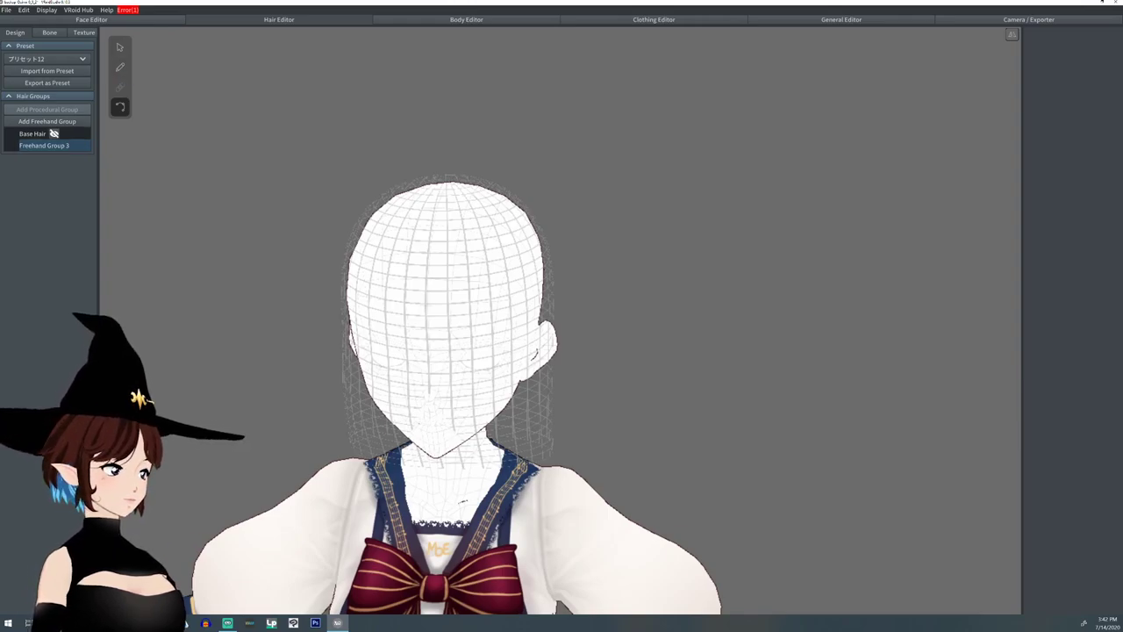
right_click(39, 146)
click(50, 200)
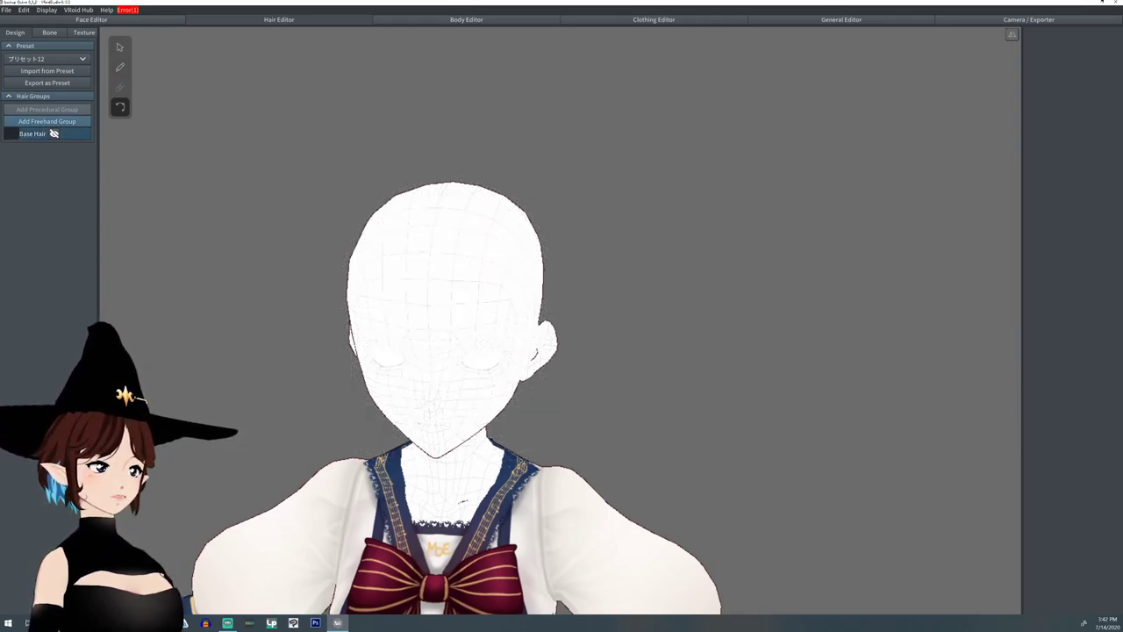
click(54, 133)
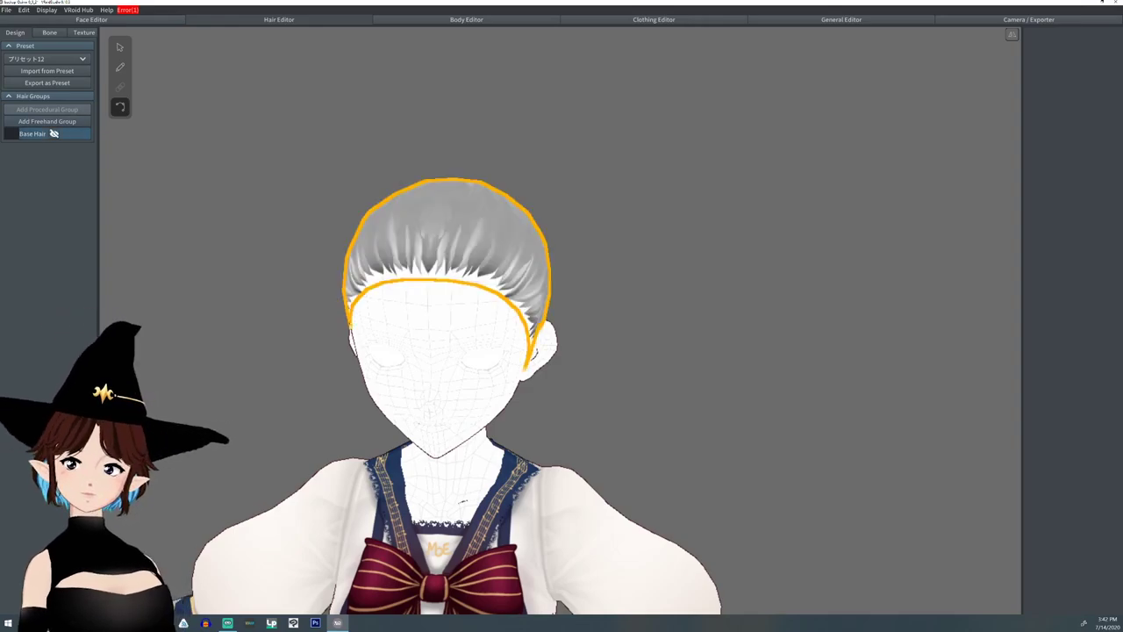
click(54, 133)
- Add a procedural hair group and move its side guide points outward so the strands arc away from the head
click(47, 109)
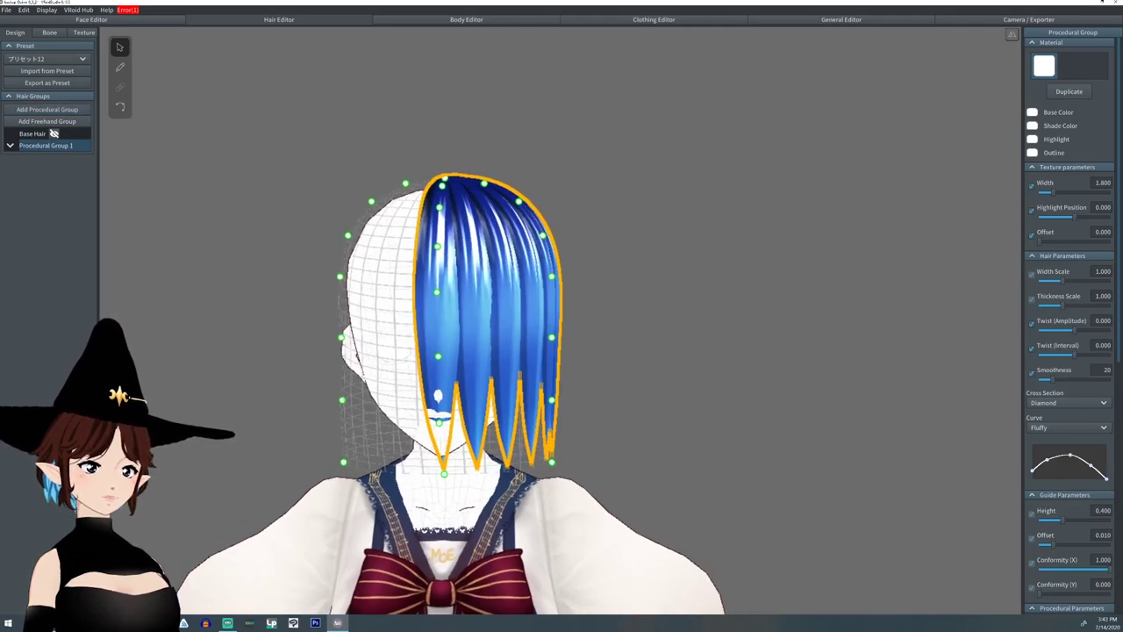
click(519, 202)
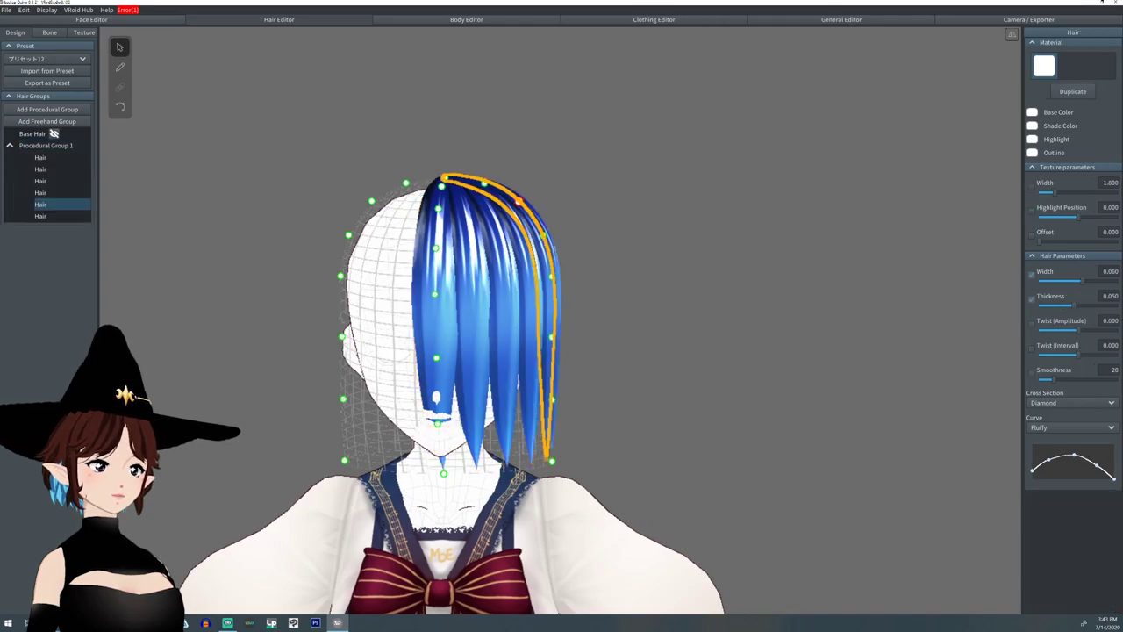
drag(518, 201, 641, 247)
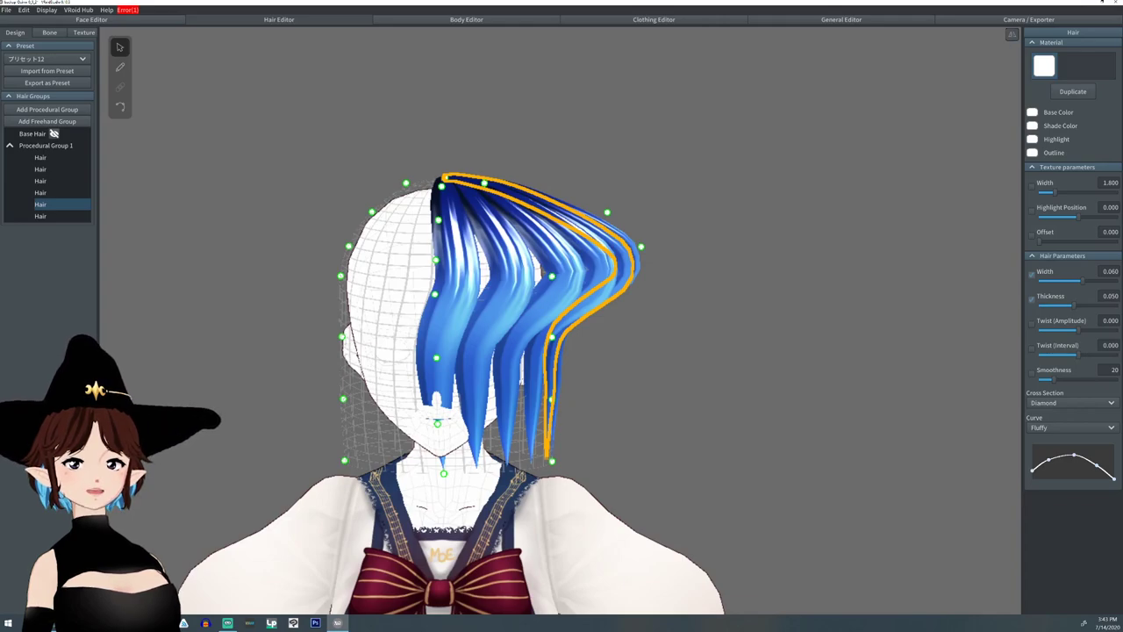
drag(551, 337, 667, 354)
drag(552, 278, 667, 299)
drag(551, 399, 617, 410)
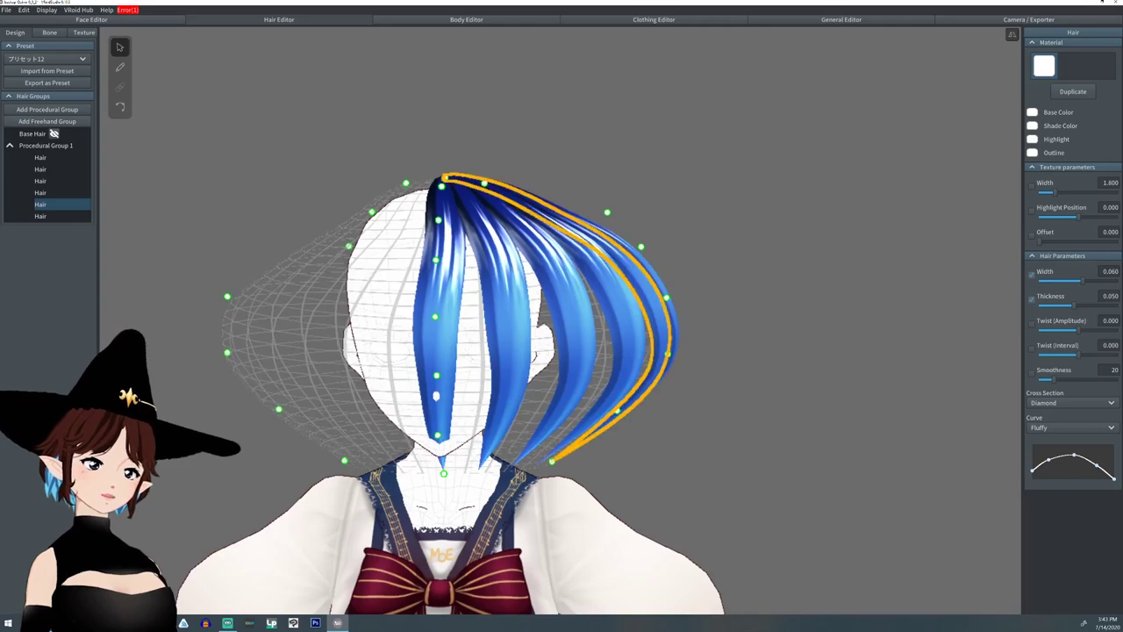
drag(551, 459, 645, 466)
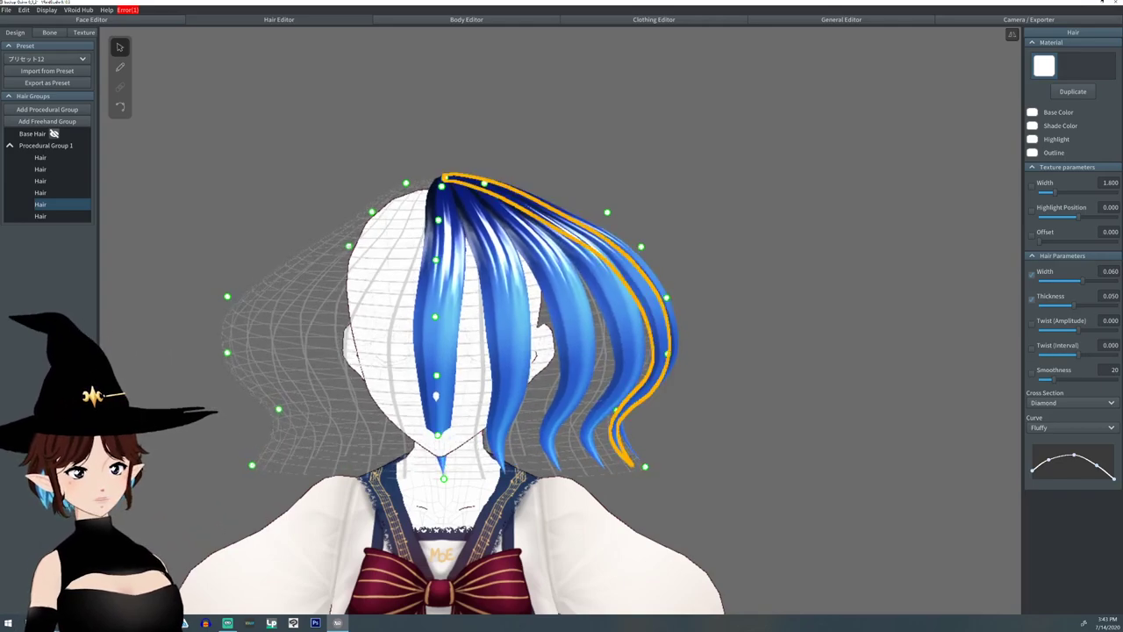
drag(617, 410, 664, 416)
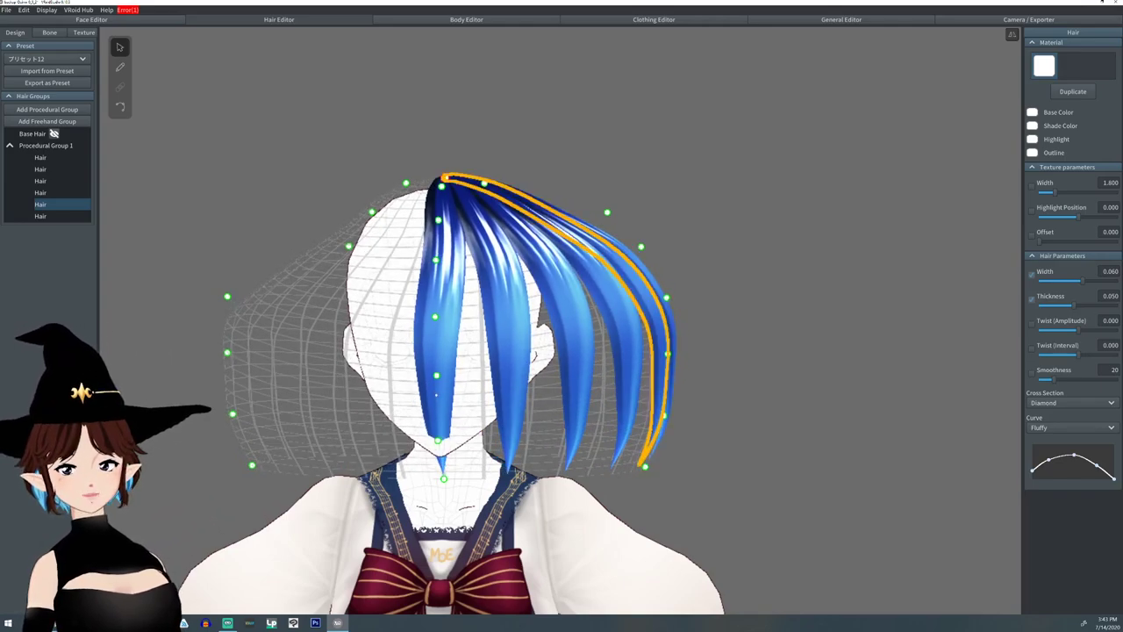
- Lower the hair guide's crown points and pull its rear guide points outward behind the head
drag(446, 178, 446, 230)
drag(484, 184, 507, 239)
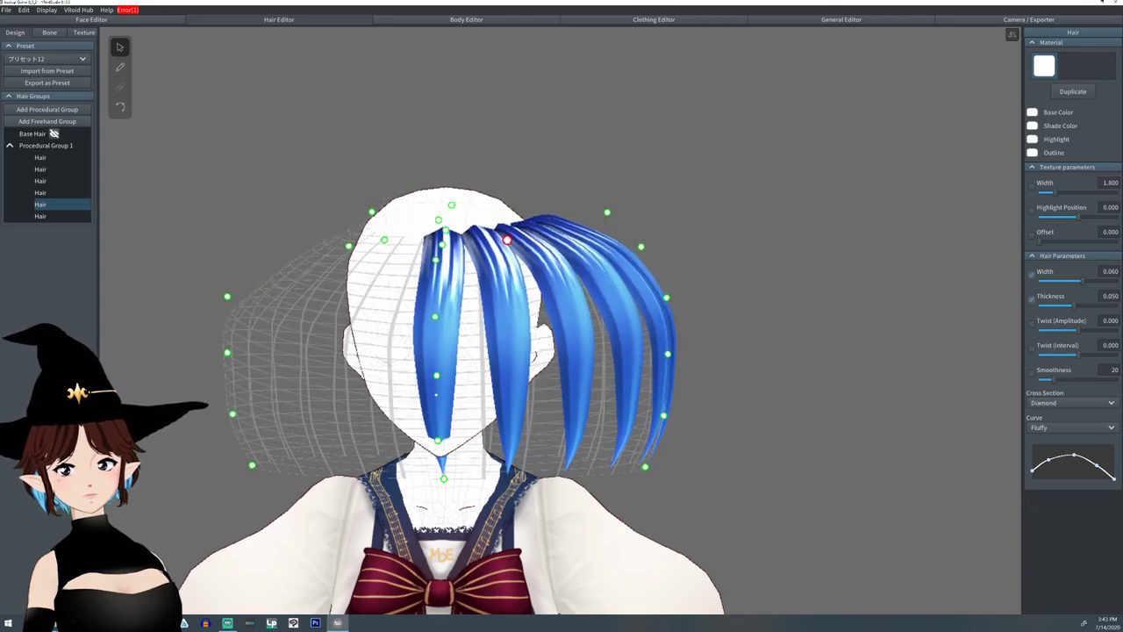
right_drag(507, 239, 338, 241)
drag(668, 211, 689, 216)
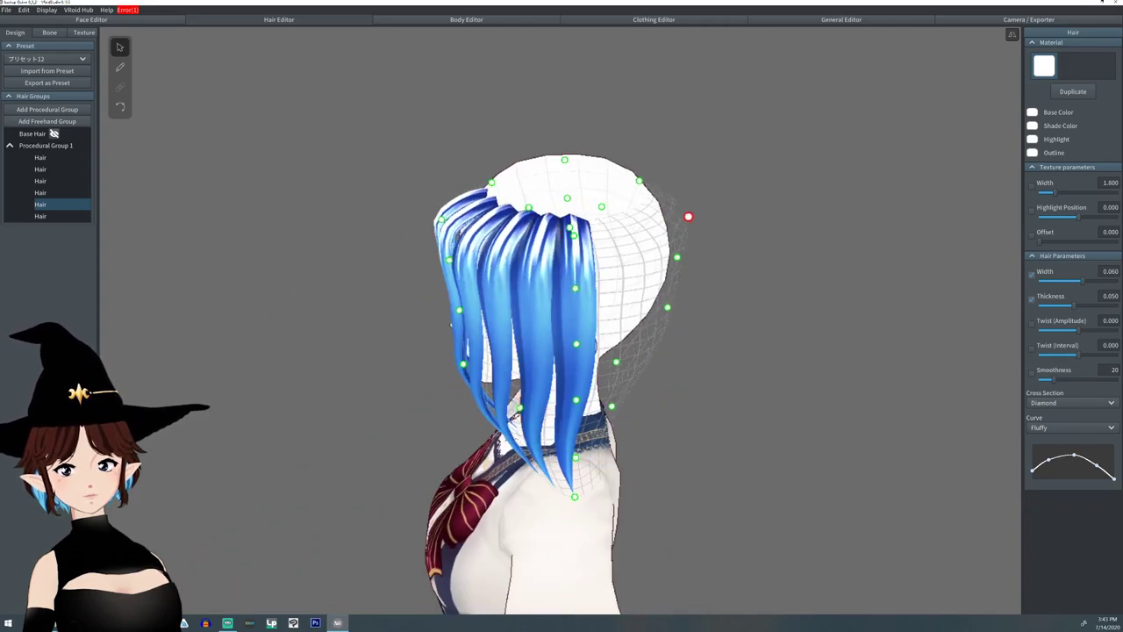
drag(678, 257, 699, 263)
drag(667, 307, 714, 319)
right_drag(714, 319, 715, 262)
drag(613, 477, 694, 492)
drag(618, 426, 680, 433)
right_drag(680, 434, 781, 492)
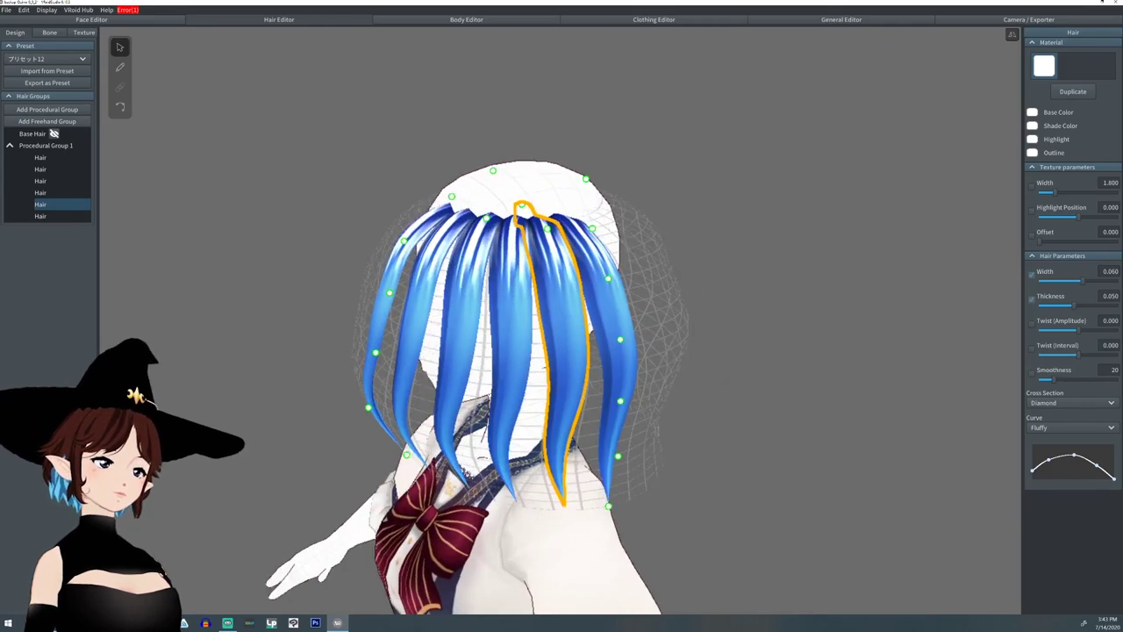
- Reduce the strand interval of the whole procedural group to 37.934
scroll(560, 320, down, 2)
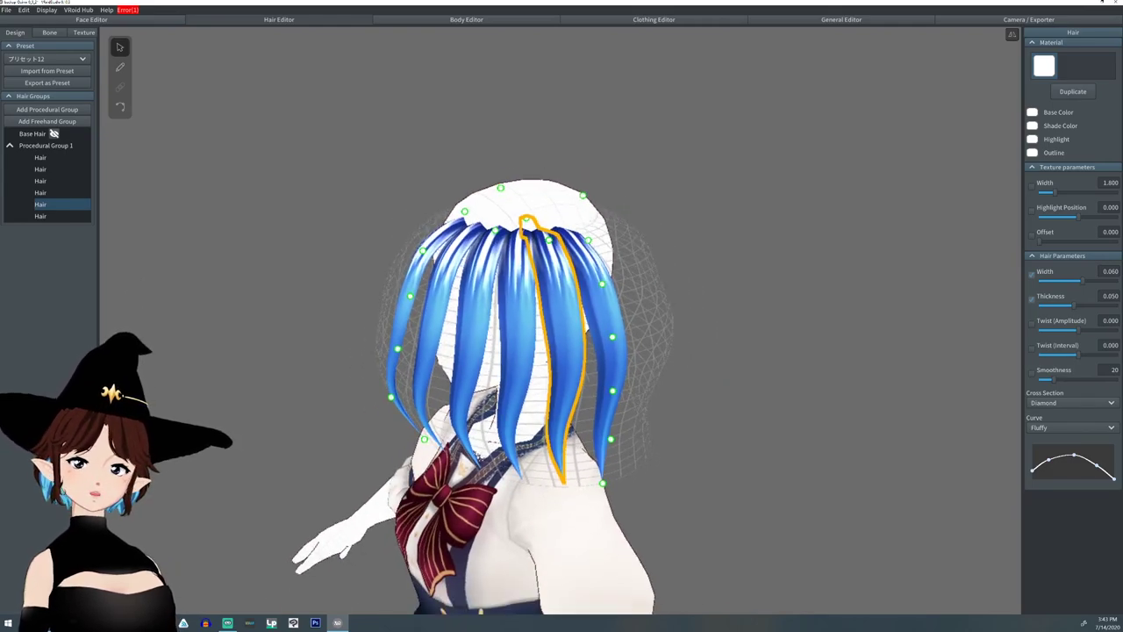
click(48, 145)
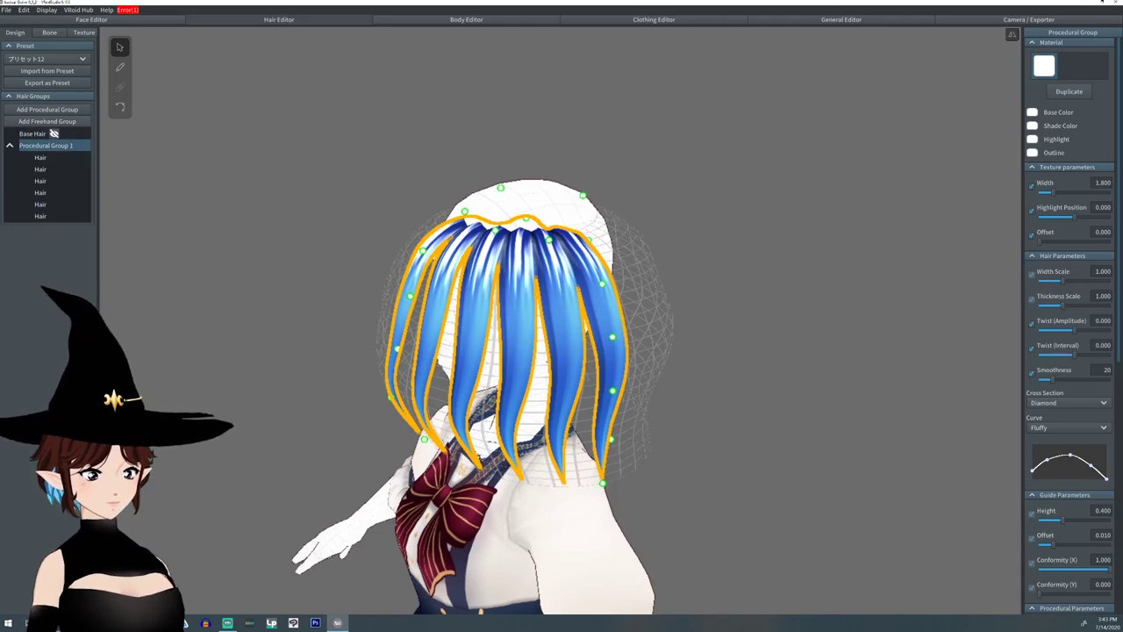
scroll(1069, 351, down, 5)
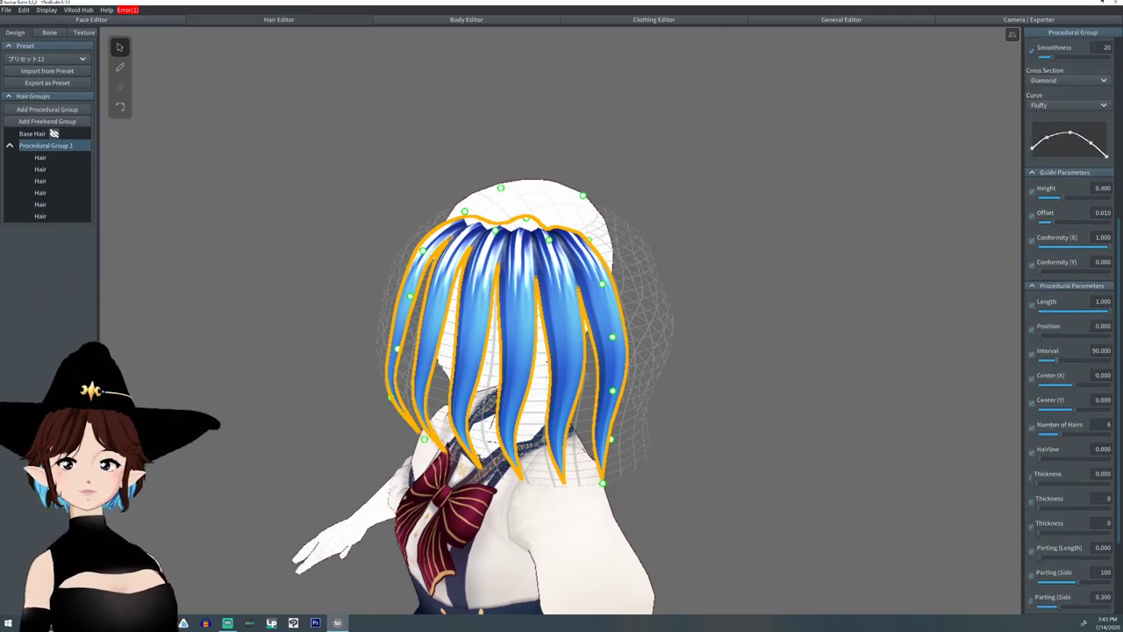
drag(1057, 361, 1046, 361)
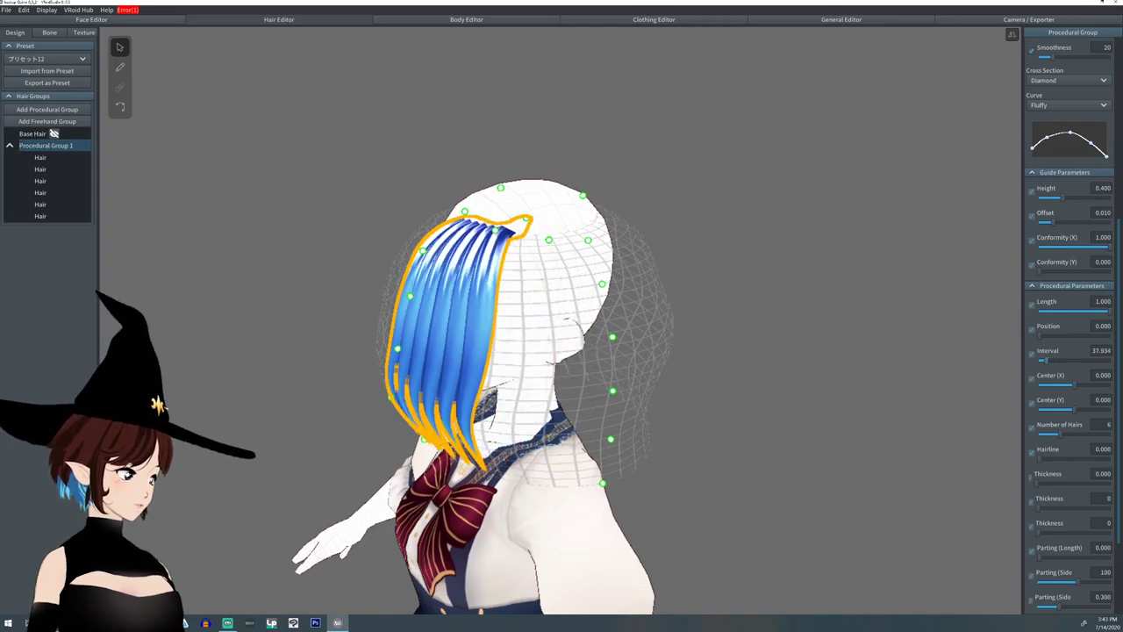
- Gather the strand ends of the procedural group with Flow 0.790 and Tip Curliness 0.119
right_drag(492, 400, 652, 416)
scroll(1069, 351, down, 3)
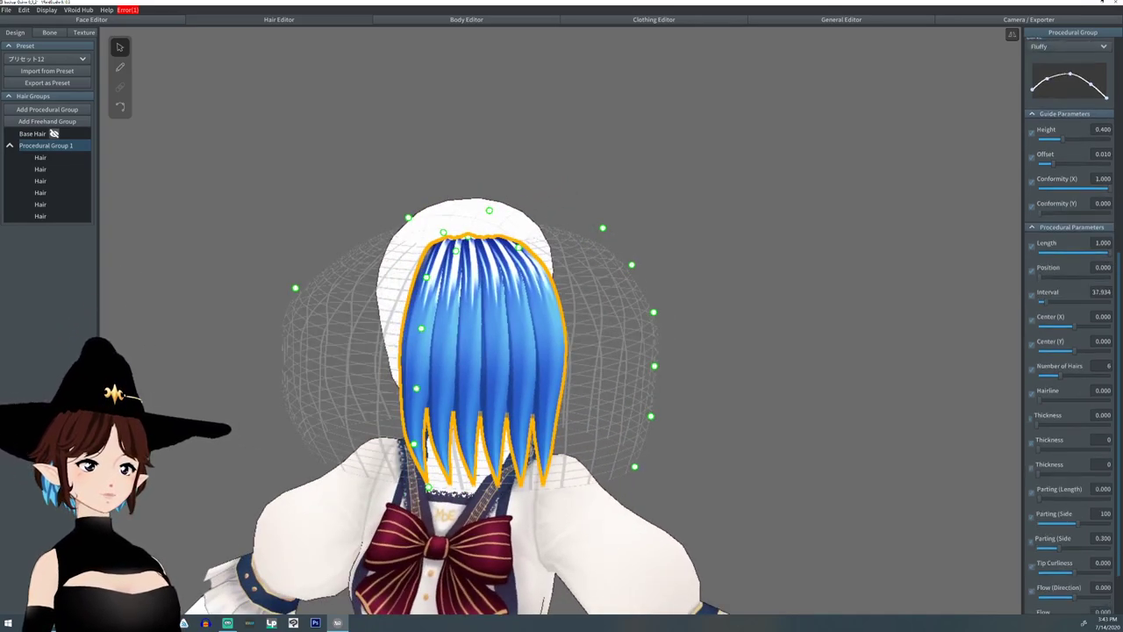
scroll(1069, 351, down, 1)
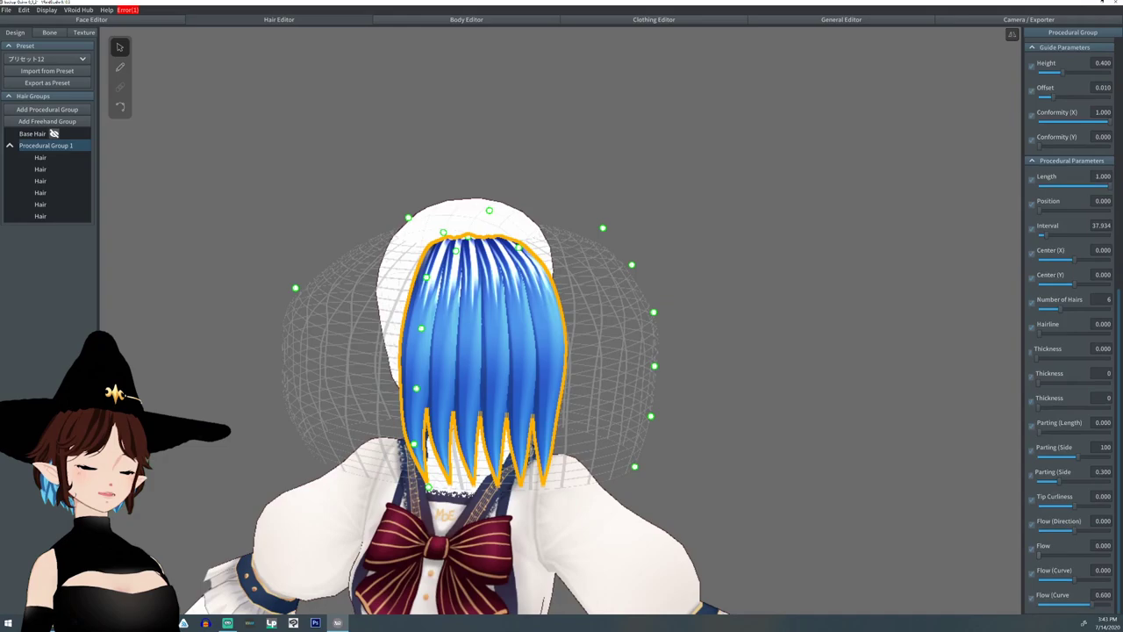
drag(1038, 555, 1093, 555)
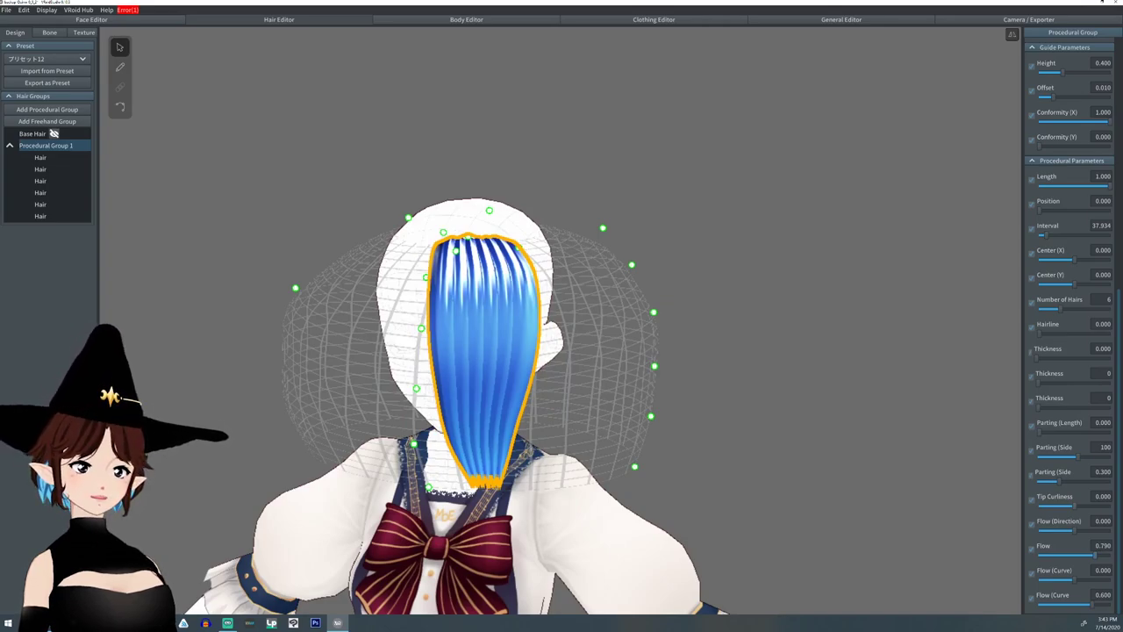
drag(1074, 505, 1079, 506)
mouse_move(702, 351)
right_down()
mouse_move(842, 382)
mouse_move(711, 369)
mouse_move(715, 355)
right_up()
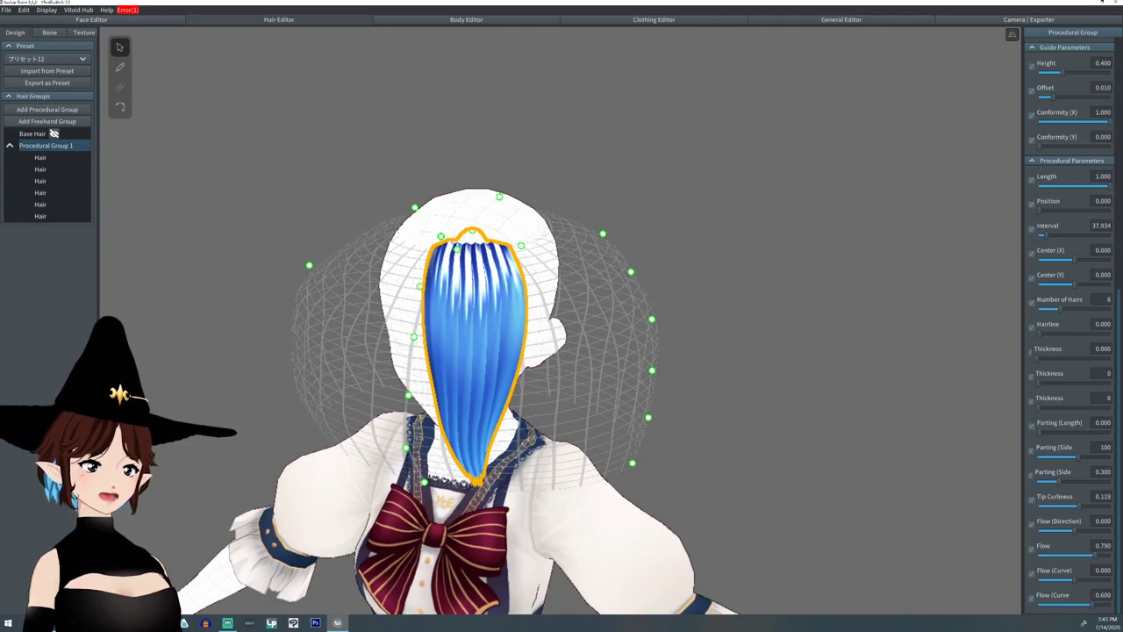
- Set the three procedural Thickness parameters to 0.340, 44 and 53
drag(1037, 358, 1070, 383)
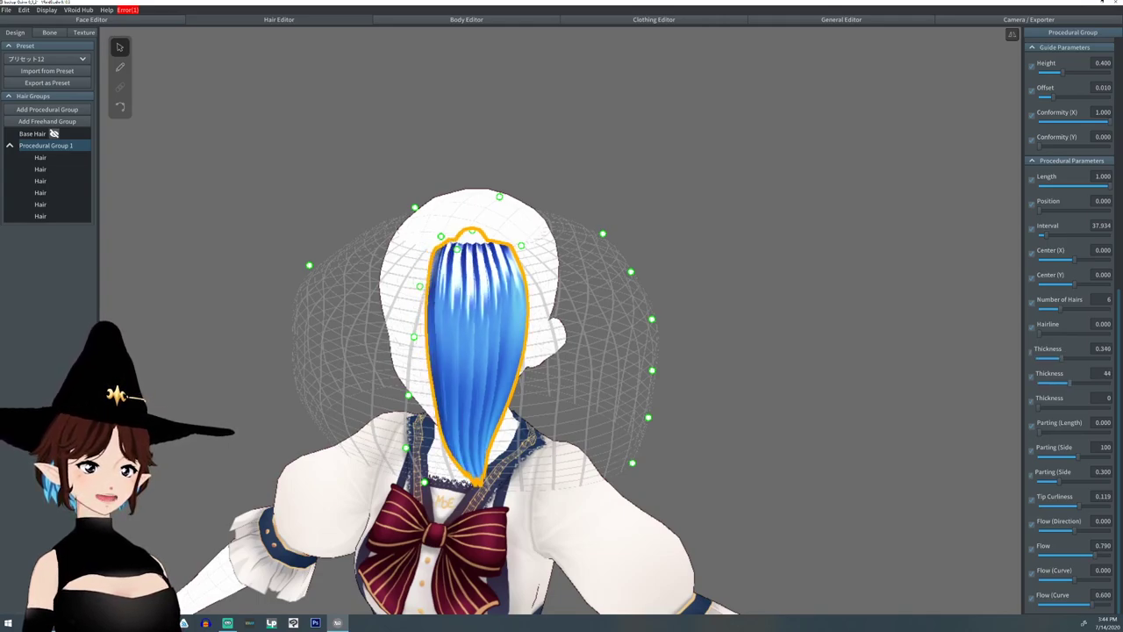
click(1074, 408)
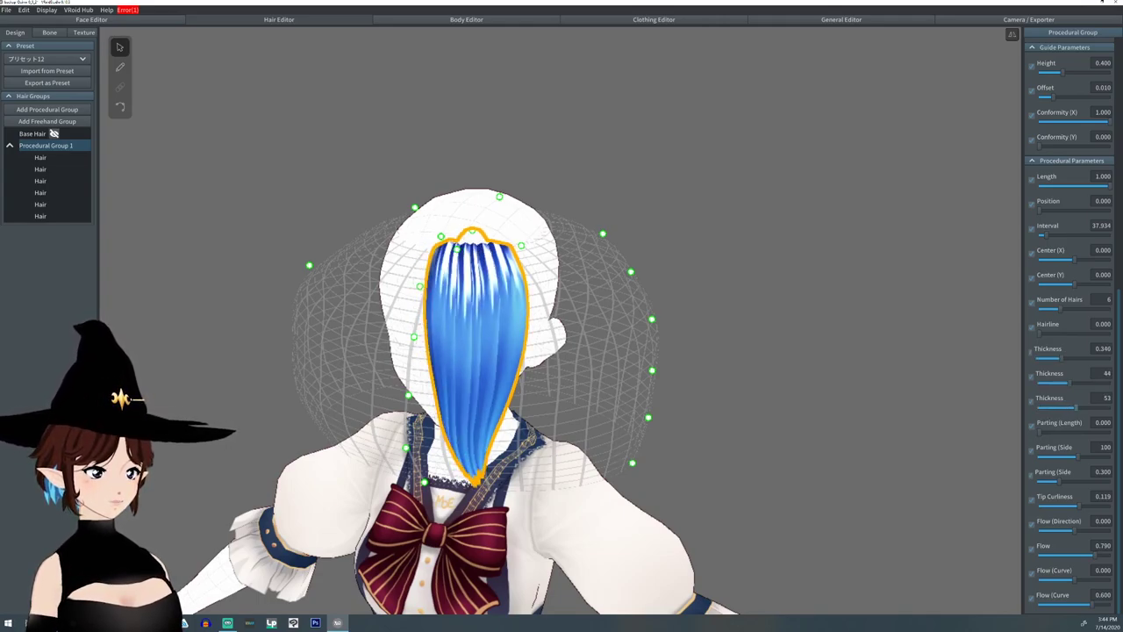
mouse_move(755, 369)
right_down()
mouse_move(659, 373)
mouse_move(737, 369)
right_up()
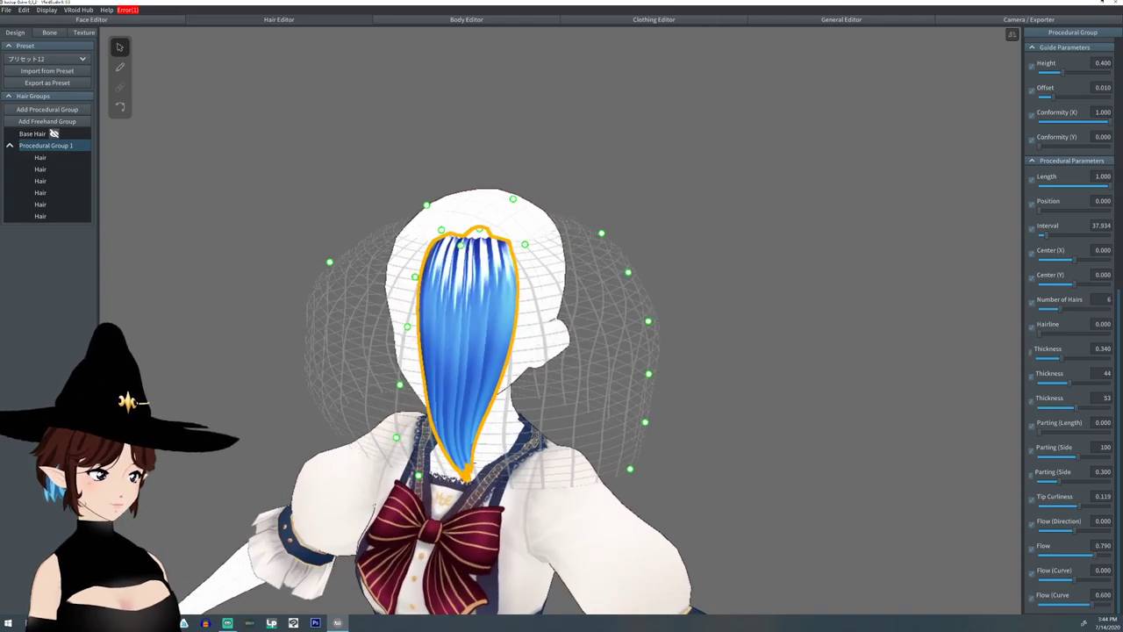
- Place the strand cluster at the side of the head with Position 83.306, Center (X) -0.025 and Center (Y) 0.140
drag(1039, 211, 1067, 211)
right_drag(755, 369, 799, 379)
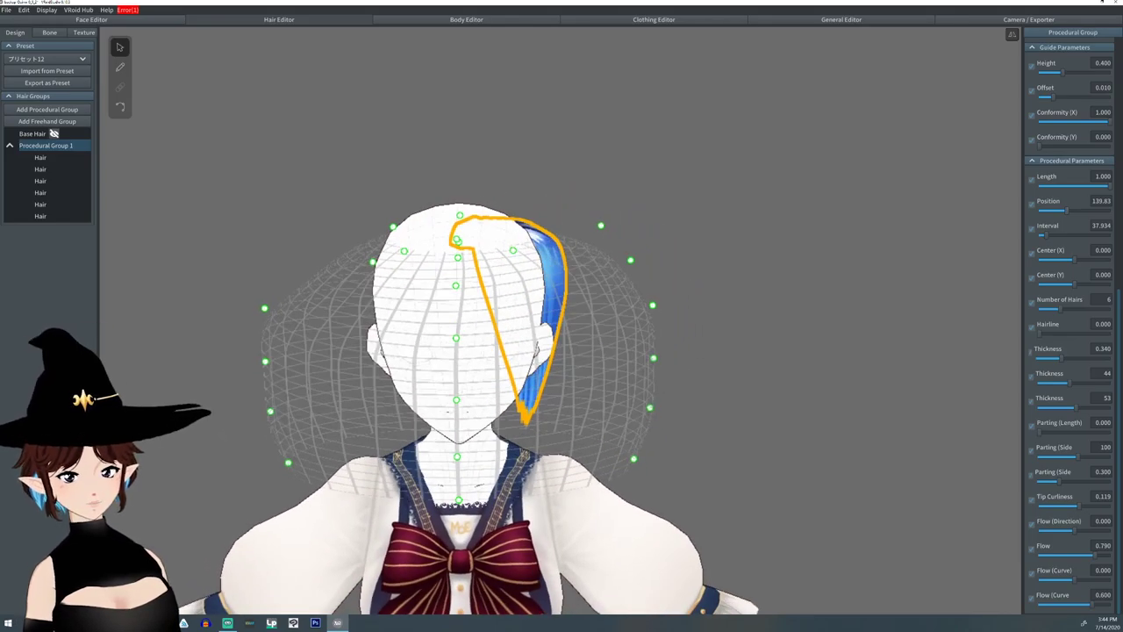
drag(1067, 211, 1055, 210)
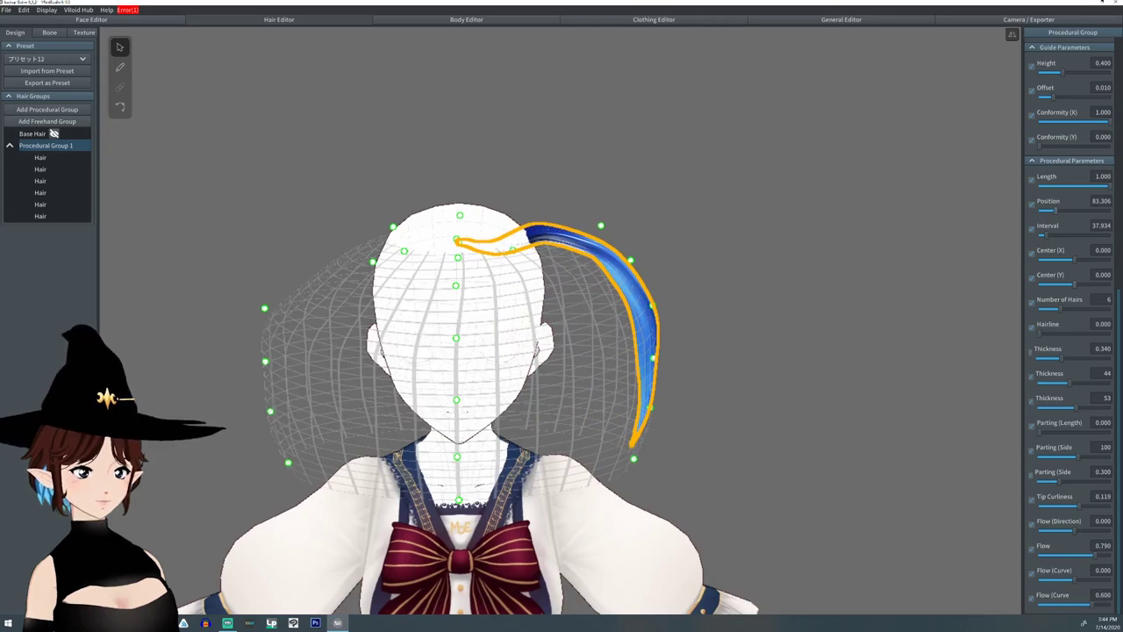
drag(1074, 260, 1079, 284)
right_drag(807, 264, 676, 474)
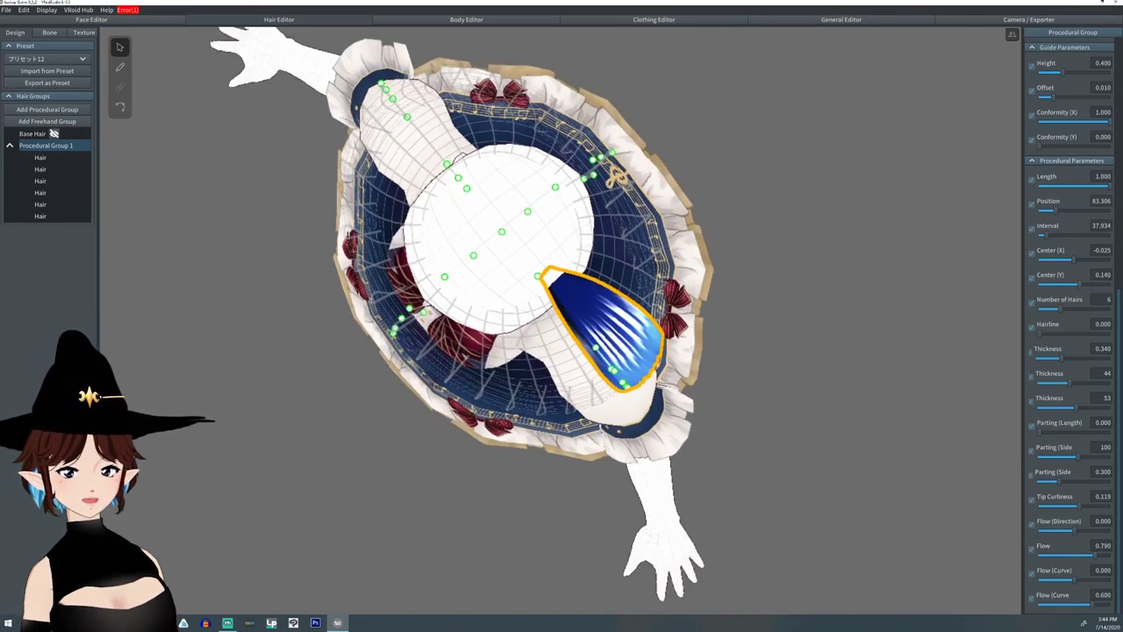
- Lower the start of the hair curve so the roots taper to a point, and set Thickness Scale to 3.000
scroll(1073, 325, up, 5)
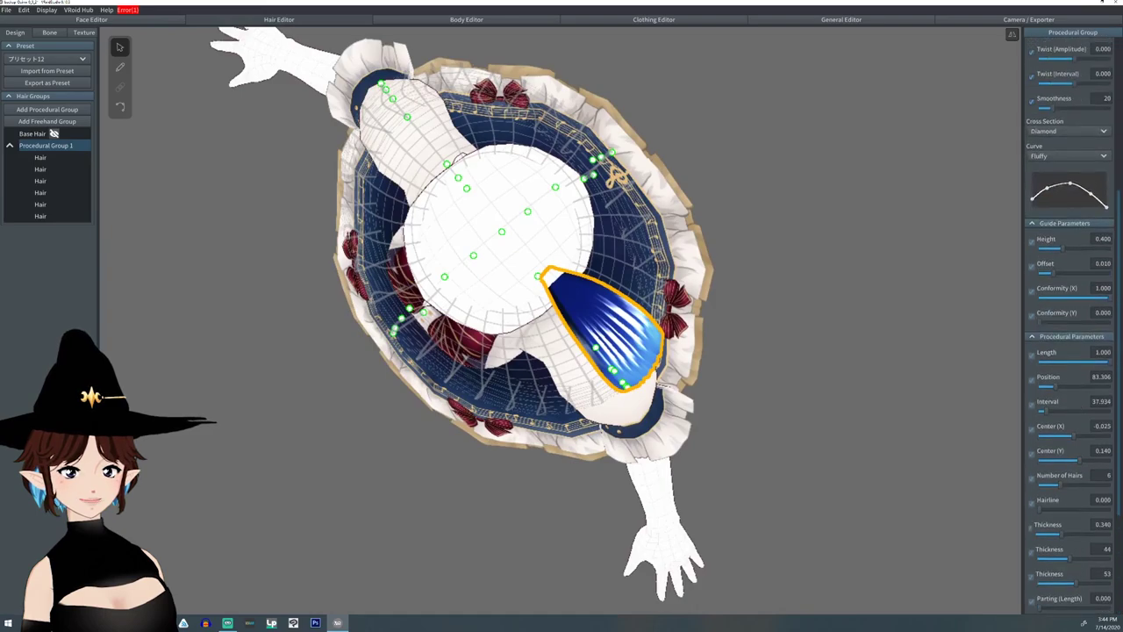
scroll(1072, 324, up, 2)
scroll(1068, 324, up, 2)
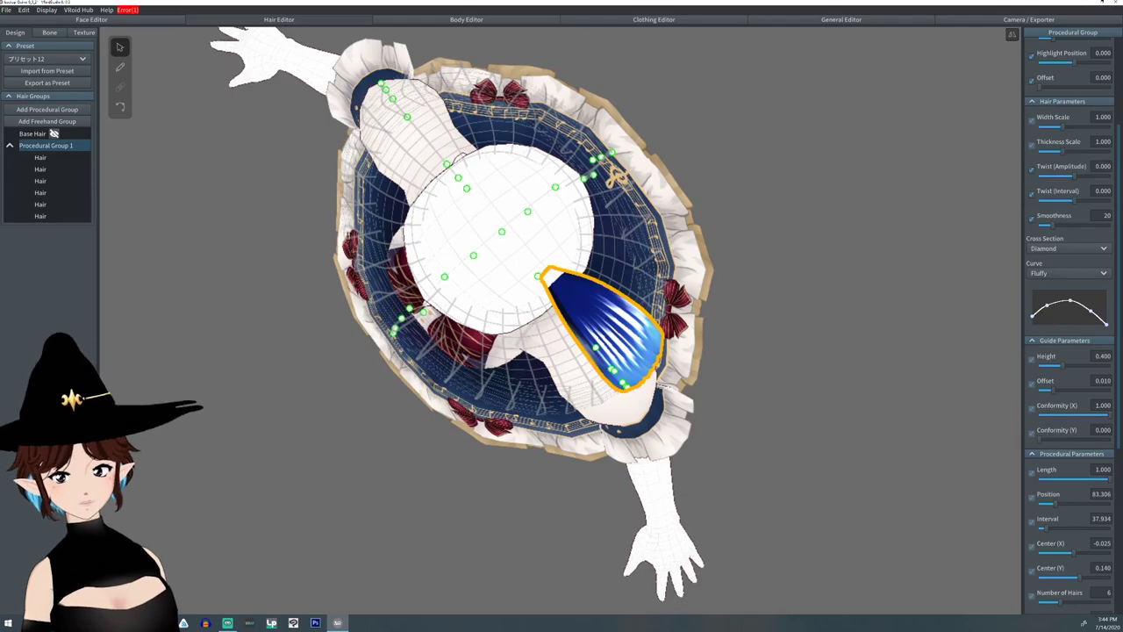
drag(1033, 316, 1033, 325)
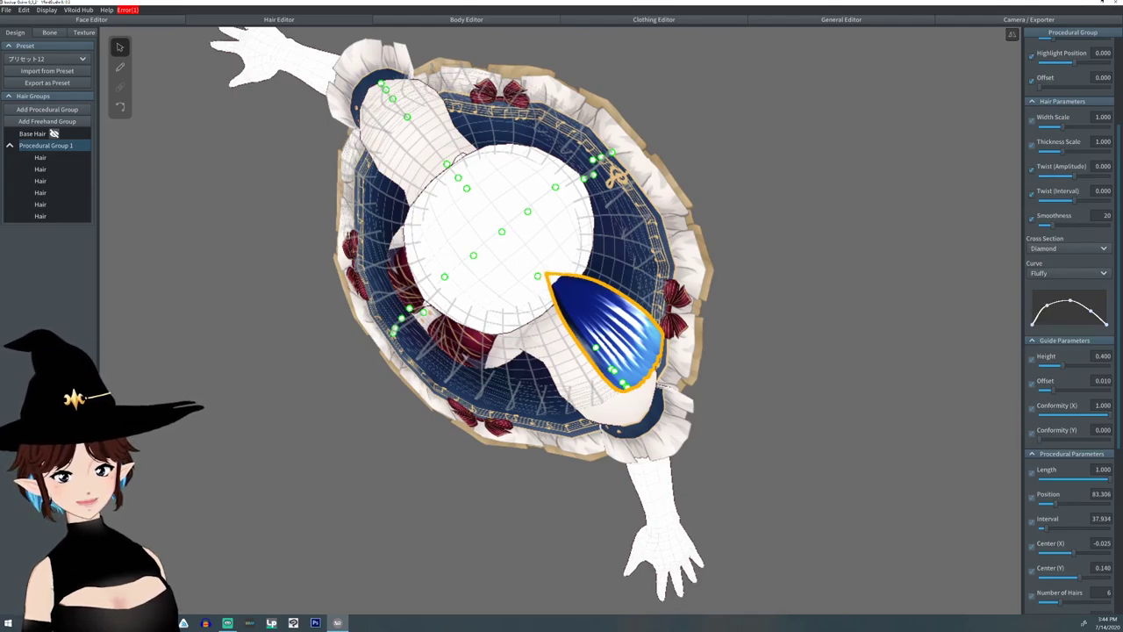
right_drag(526, 421, 601, 237)
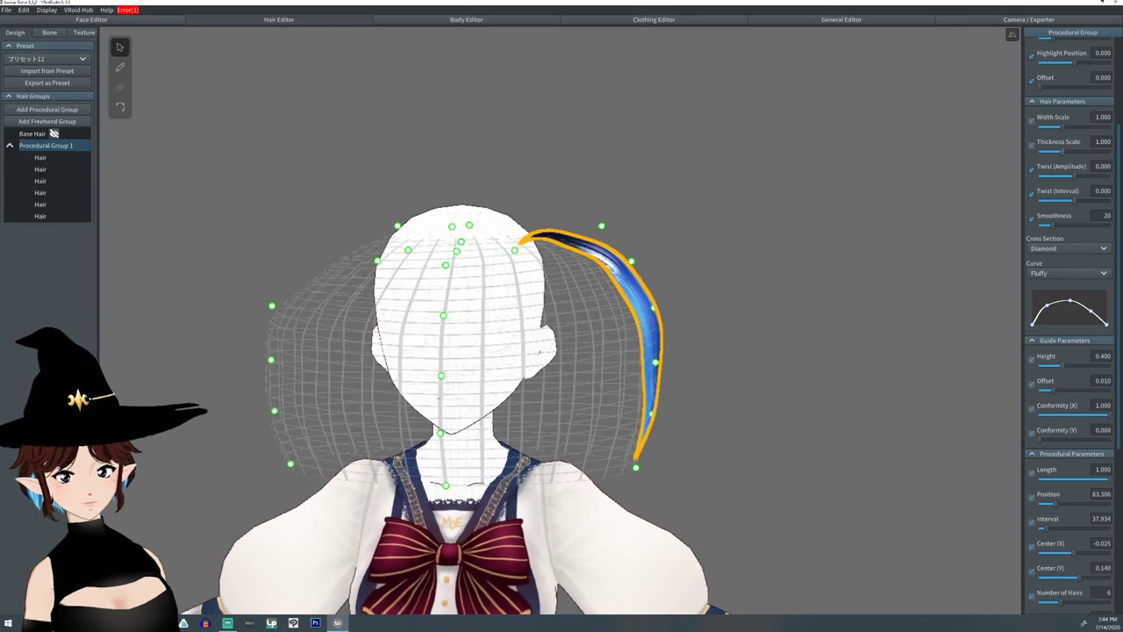
drag(1060, 151, 1110, 151)
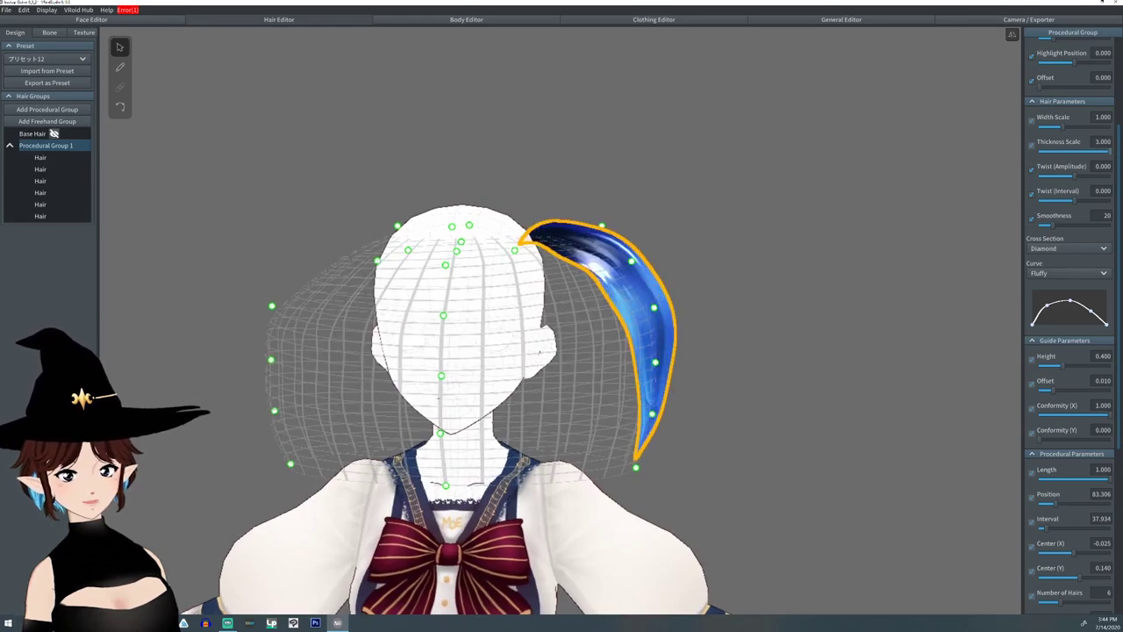
- Move the middle and lower guide points of Procedural Group 1 inward so the pigtail bends into an S-shaped wave
mouse_move(746, 351)
right_down()
mouse_move(491, 351)
mouse_move(733, 357)
right_up()
drag(655, 363, 627, 379)
drag(602, 227, 588, 230)
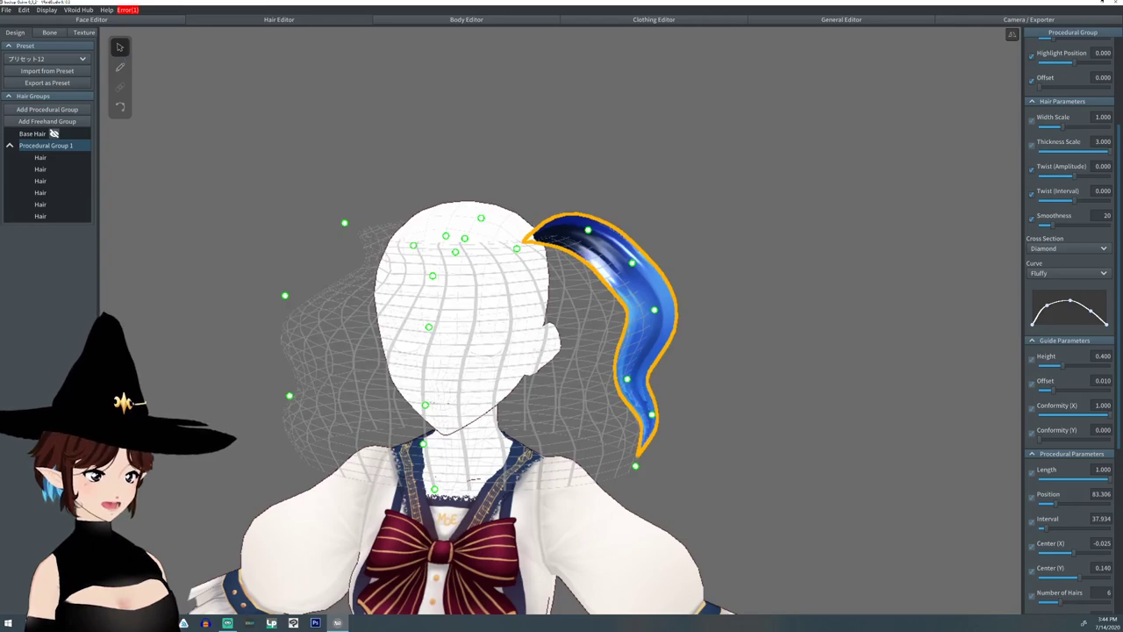
drag(632, 262, 620, 260)
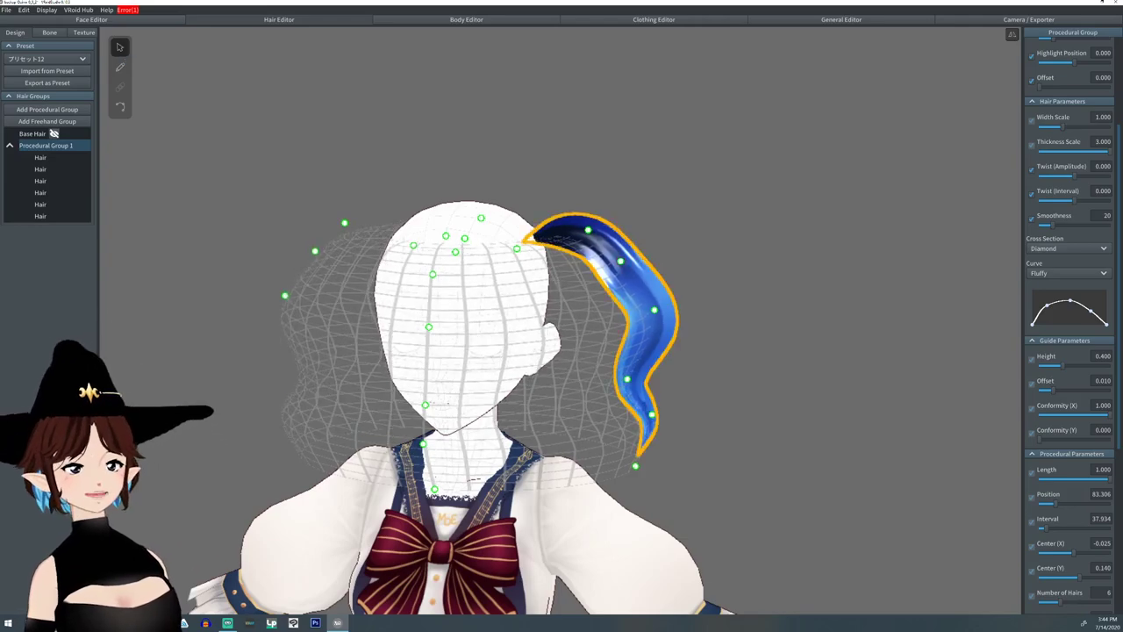
drag(654, 310, 615, 319)
drag(628, 379, 596, 382)
drag(649, 414, 631, 413)
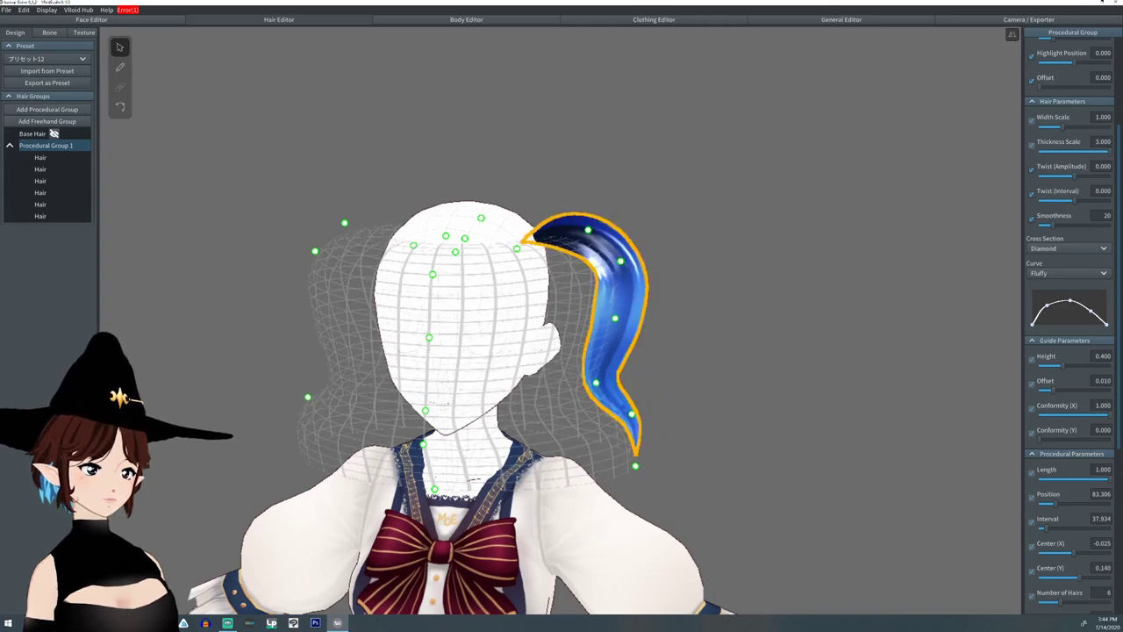
drag(635, 466, 627, 462)
- Set the Number of Hairs of Procedural Group 1 to 3
right_drag(628, 462, 386, 447)
scroll(1070, 325, down, 3)
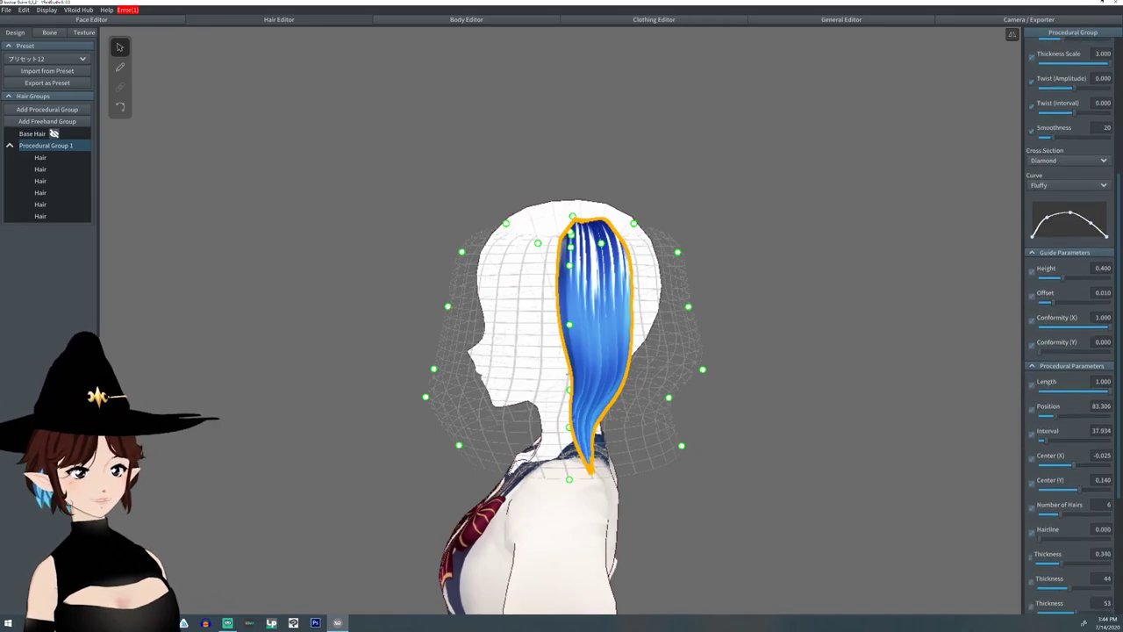
drag(1060, 514, 1049, 514)
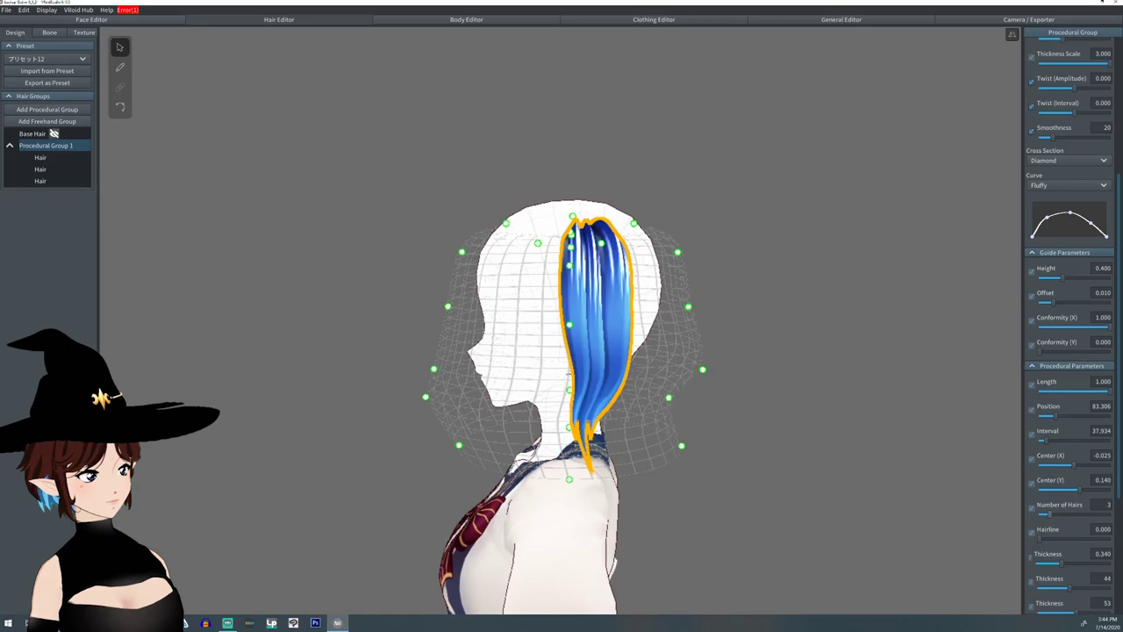
right_drag(667, 351, 812, 348)
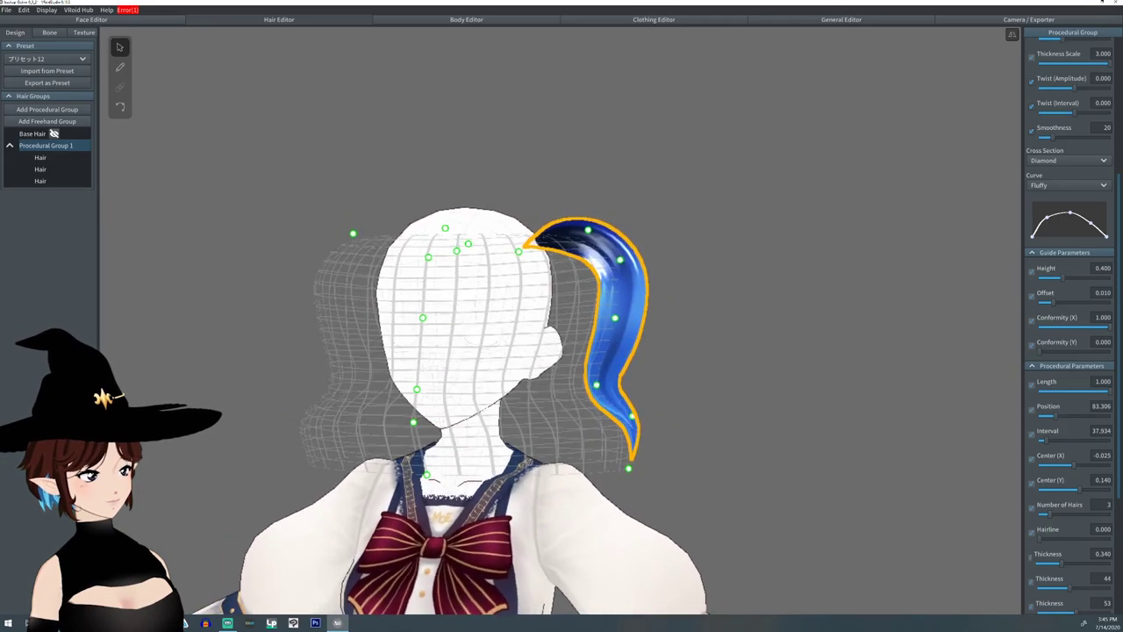
- Curl the pigtail's tip in toward the neck and shift the guide points above it to strengthen the wave
drag(628, 467, 595, 458)
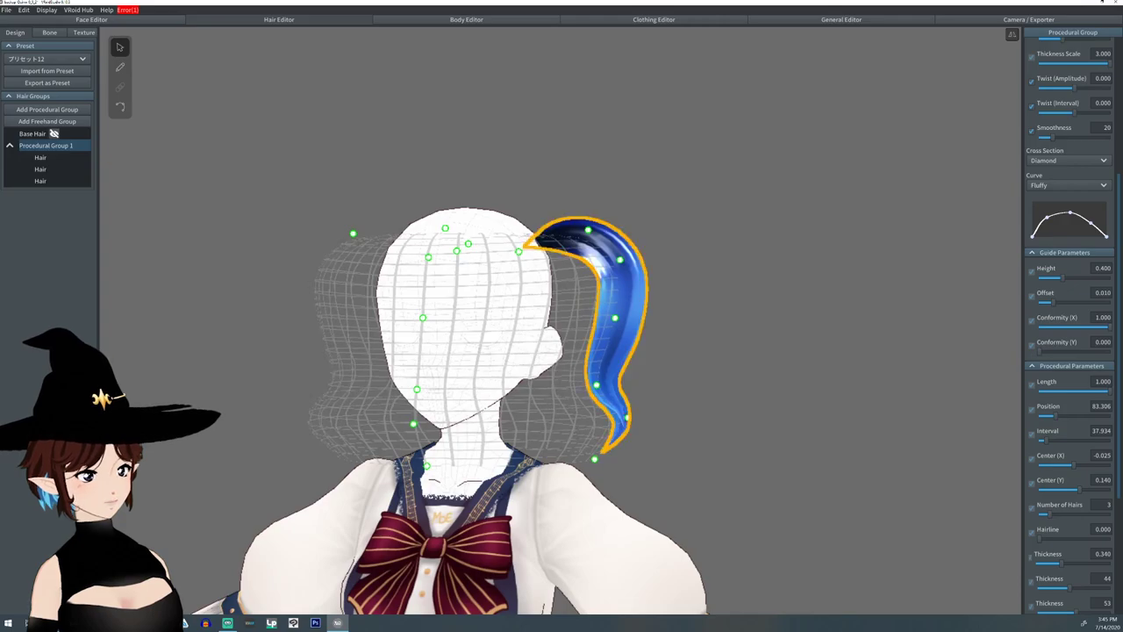
drag(588, 230, 584, 235)
right_drag(588, 237, 639, 238)
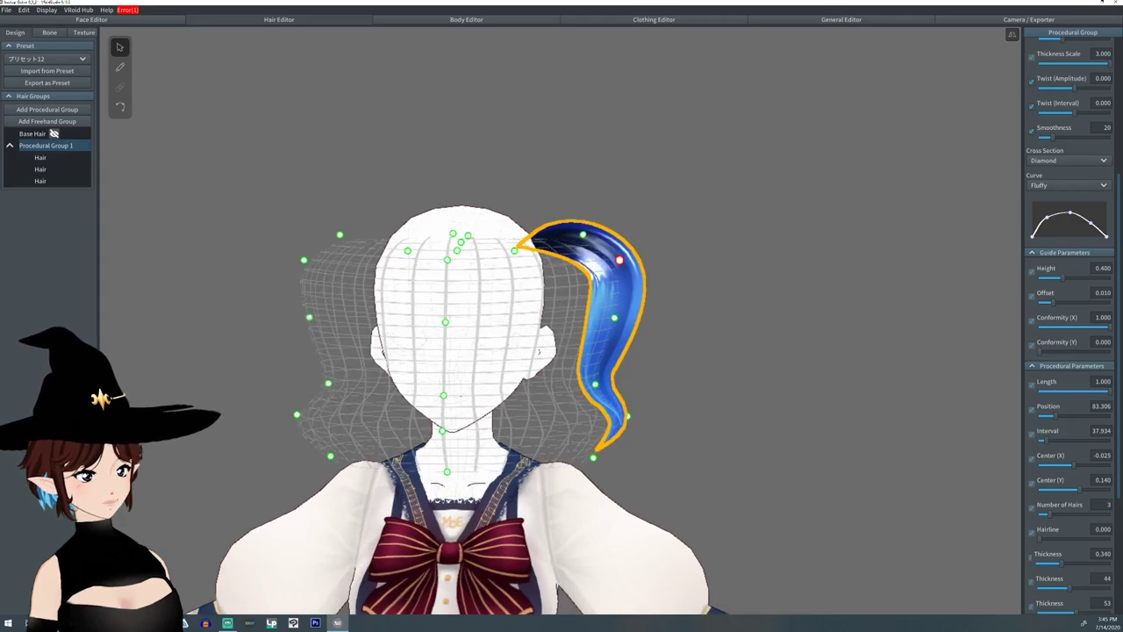
drag(619, 259, 611, 257)
drag(614, 318, 620, 306)
drag(595, 384, 591, 366)
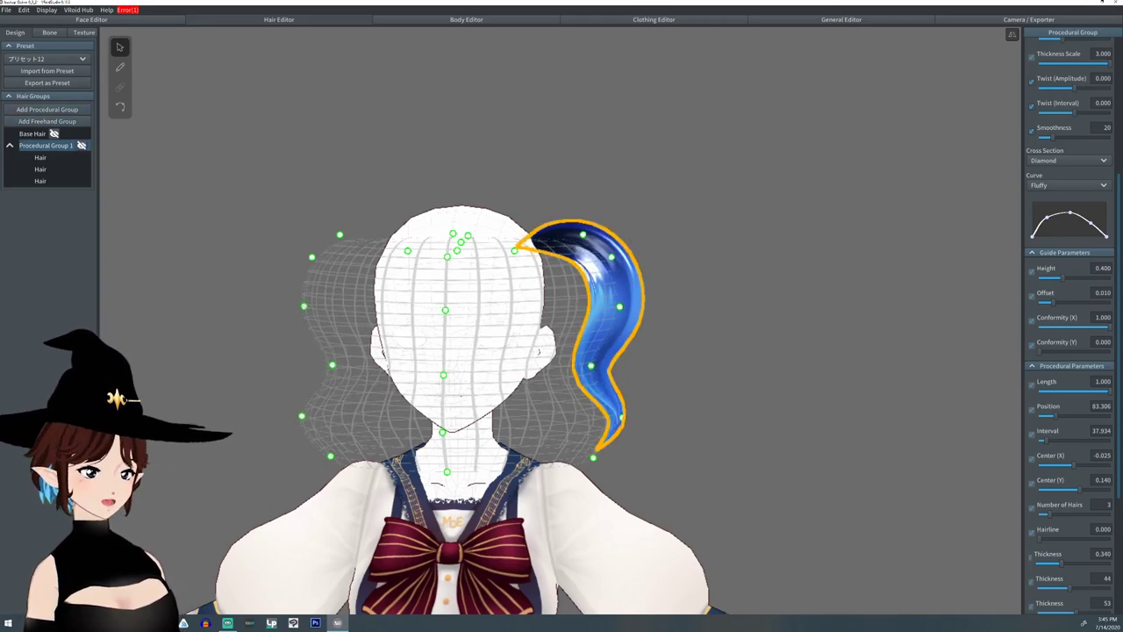
- Clone Procedural Group 1 and move the clone's guide points outward and its tip upward to form a shorter outer layer
right_click(37, 146)
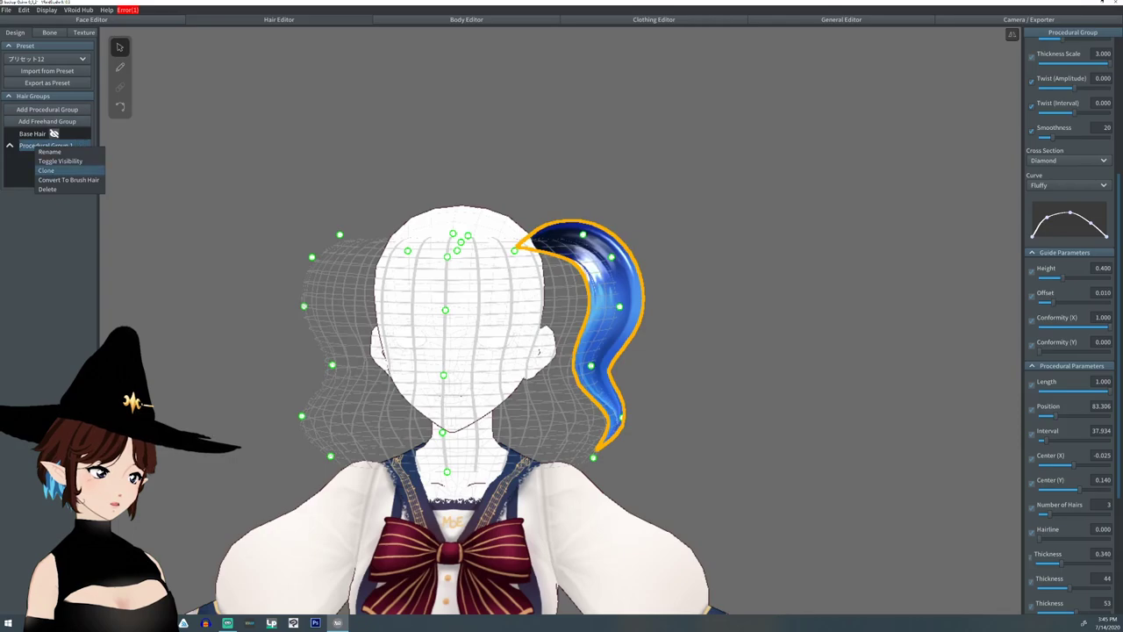
click(46, 170)
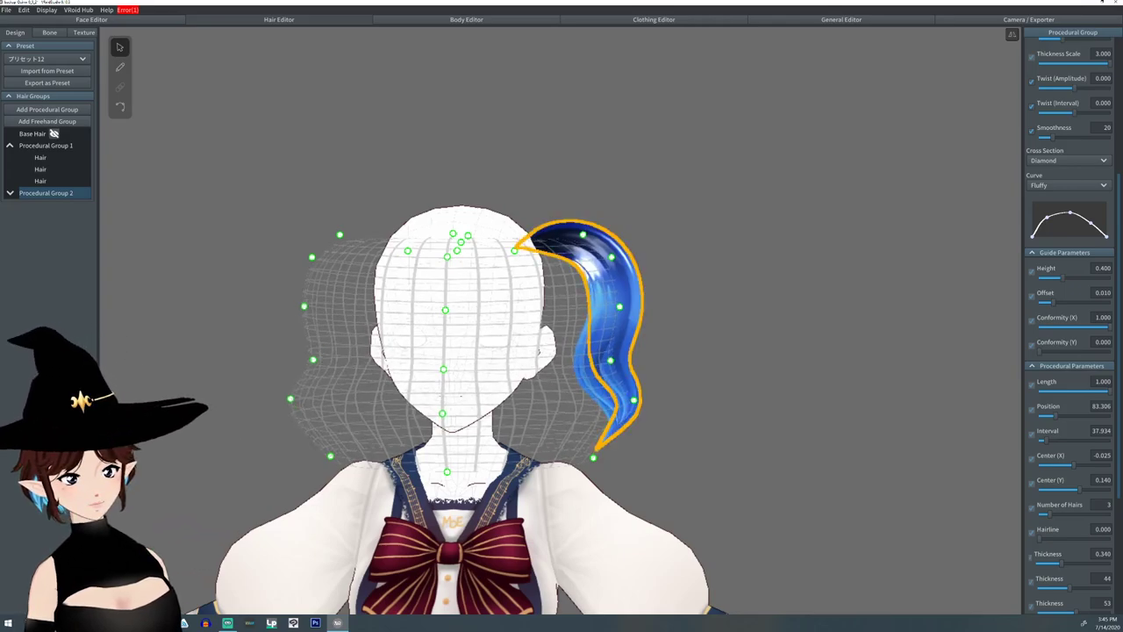
drag(594, 458, 638, 426)
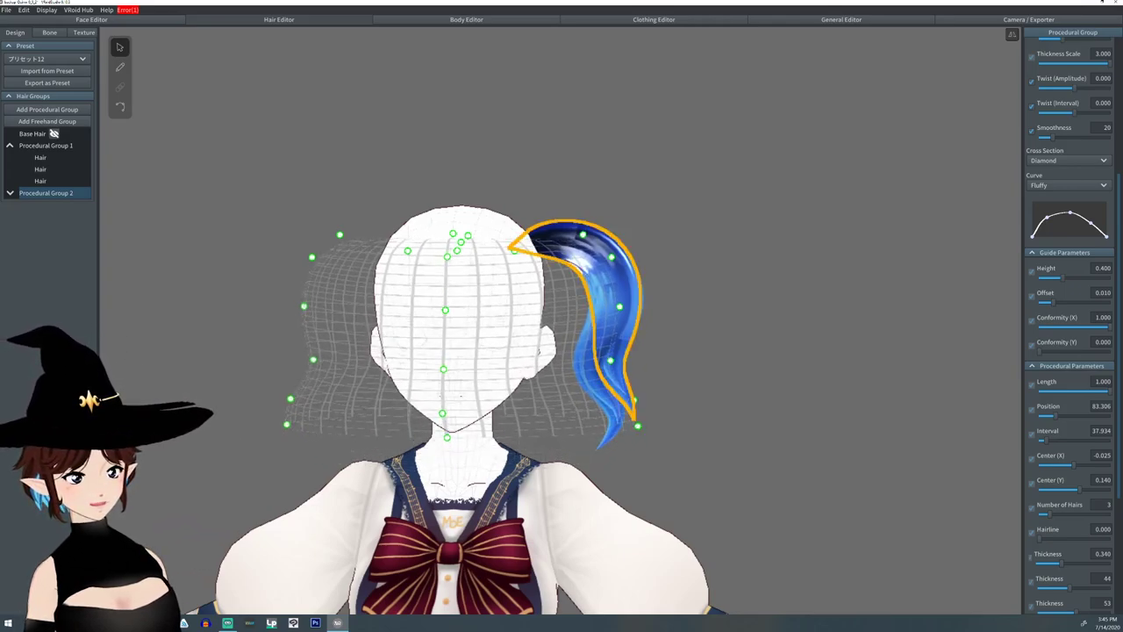
drag(612, 257, 619, 253)
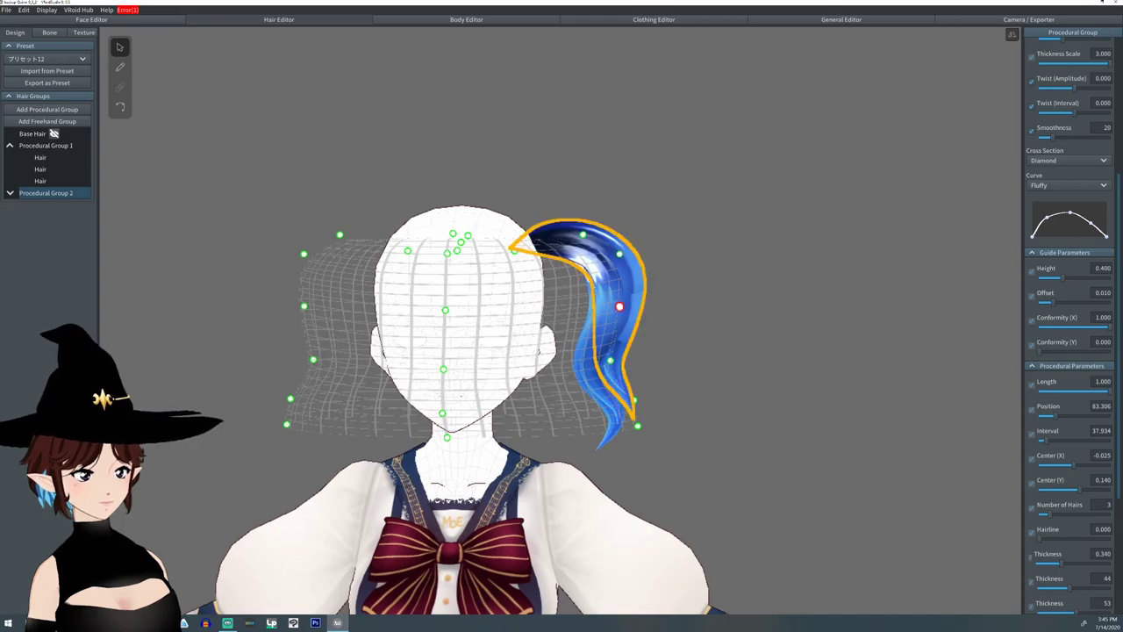
drag(620, 306, 631, 299)
drag(610, 360, 621, 351)
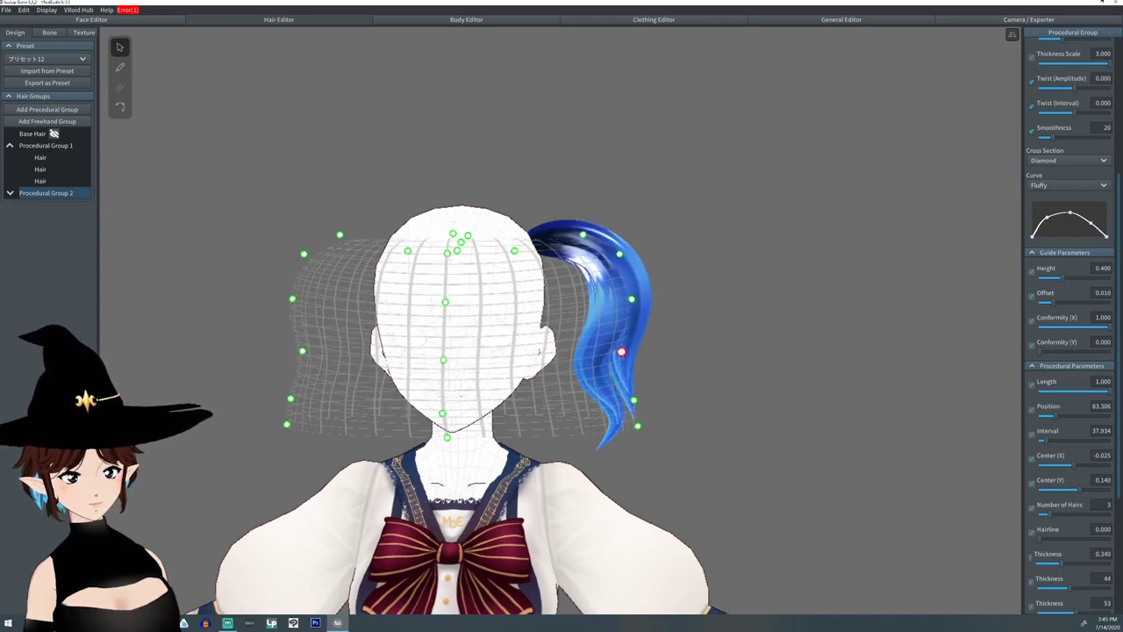
- Thin Procedural Group 2 to 2 hairs with Width Scale 0.838 and Thickness Scale 2.469, and slightly raise its guide point near the root
drag(1049, 514, 1045, 514)
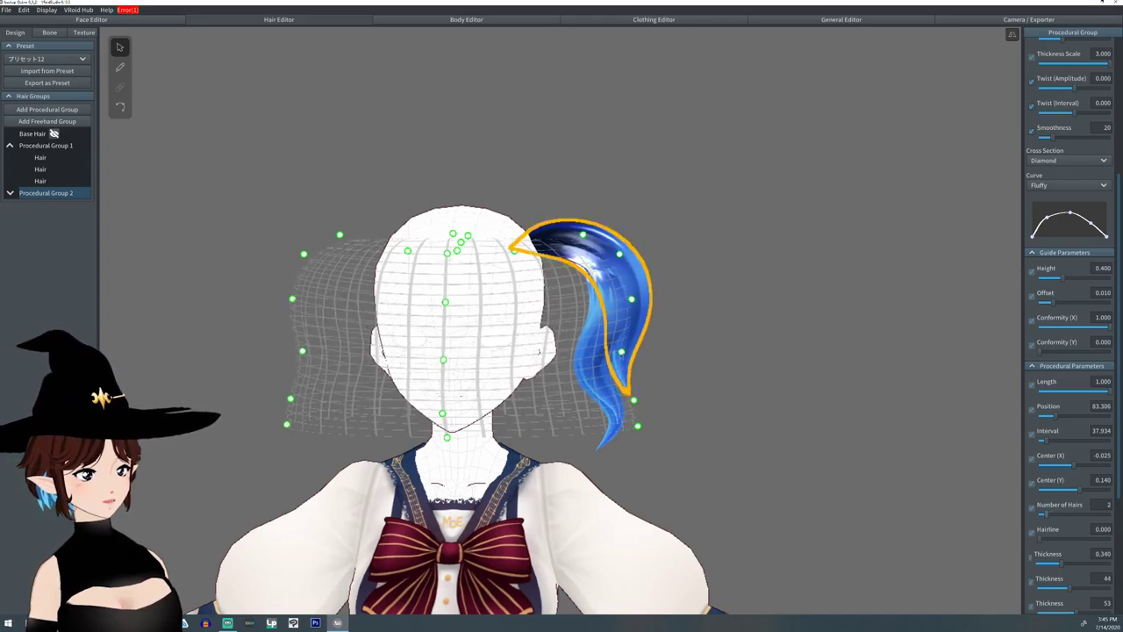
right_drag(755, 377, 513, 377)
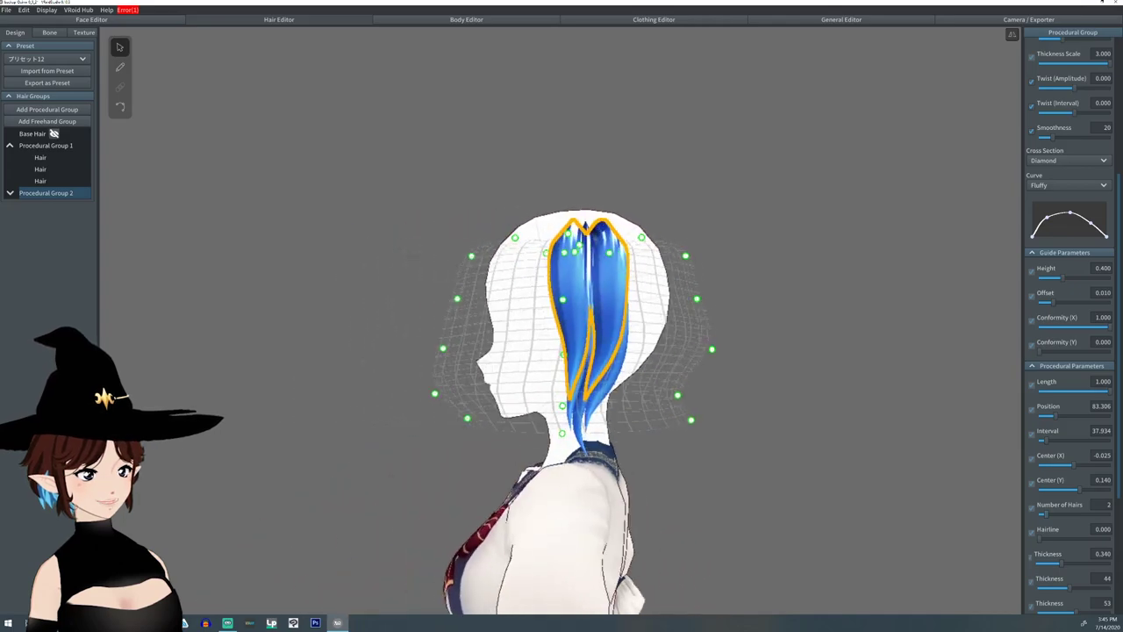
scroll(1070, 316, up, 1)
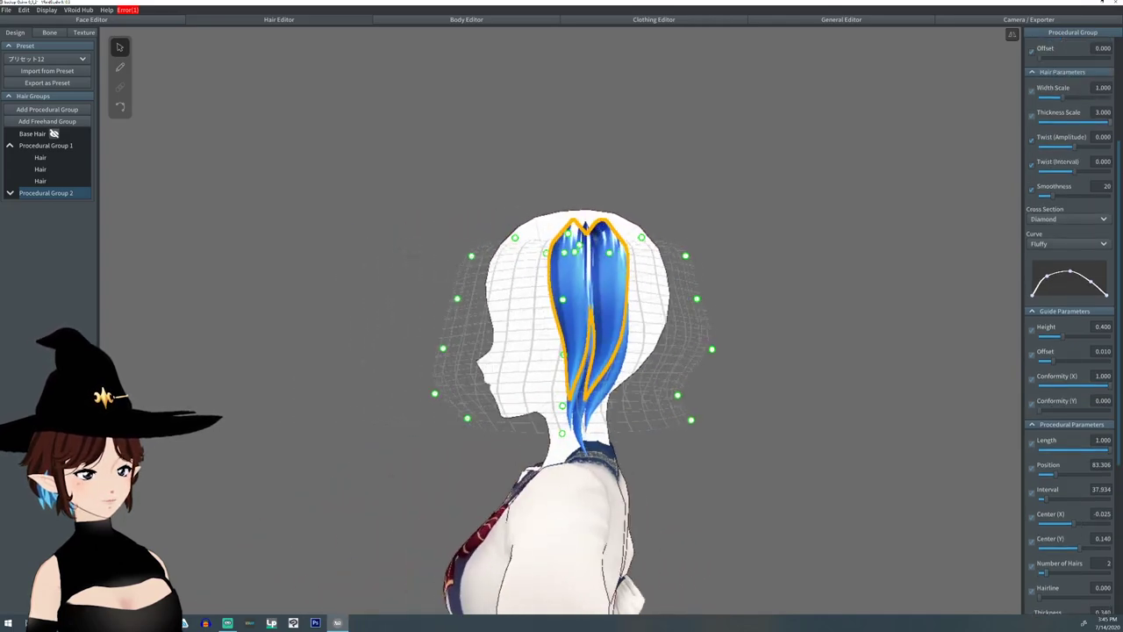
drag(1110, 122, 1060, 98)
right_drag(614, 289, 761, 365)
drag(584, 251, 584, 241)
mouse_move(585, 242)
right_down()
mouse_move(572, 221)
mouse_move(589, 229)
right_up()
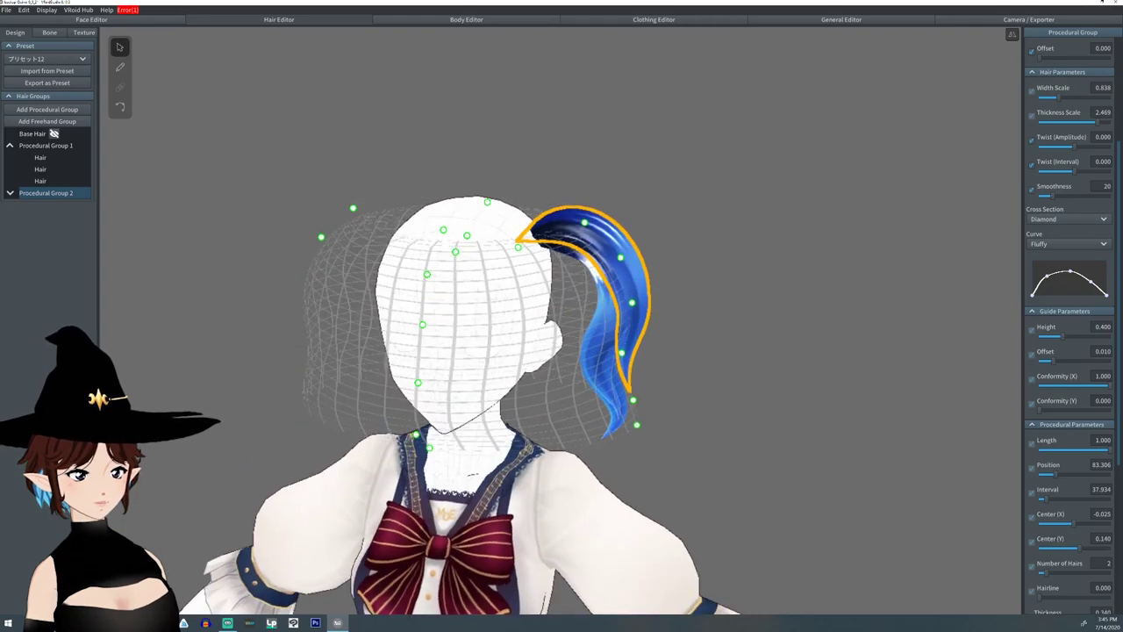
- Set the Interval of Procedural Group 2 to 42.397 and its Thickness Scale to 1.629
drag(1046, 500, 1045, 499)
right_drag(772, 351, 623, 348)
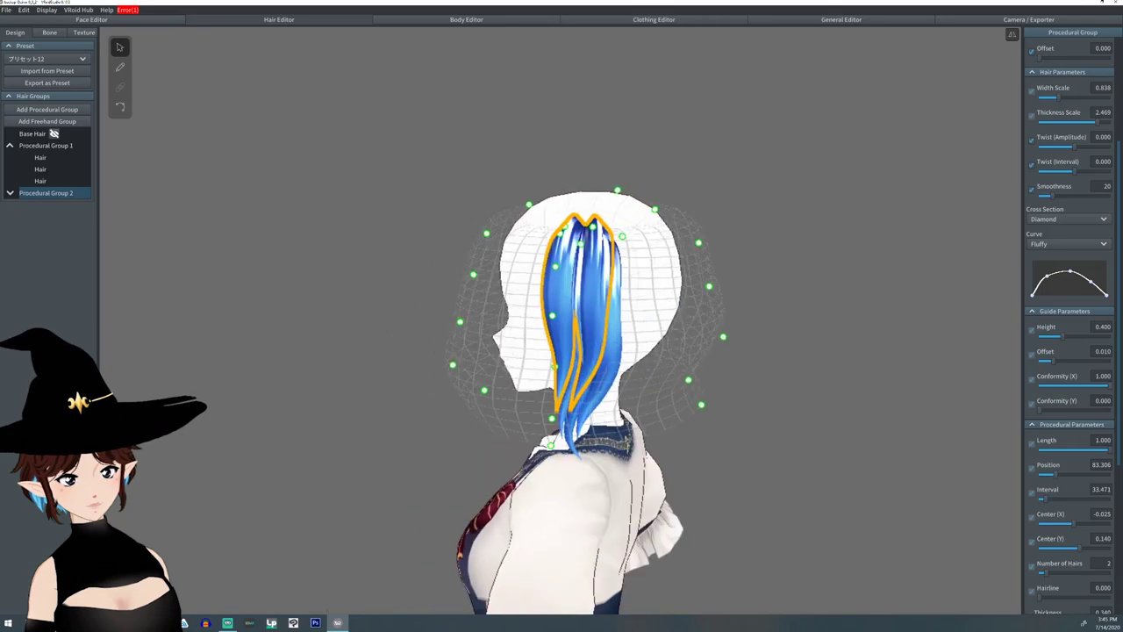
drag(1045, 500, 1047, 500)
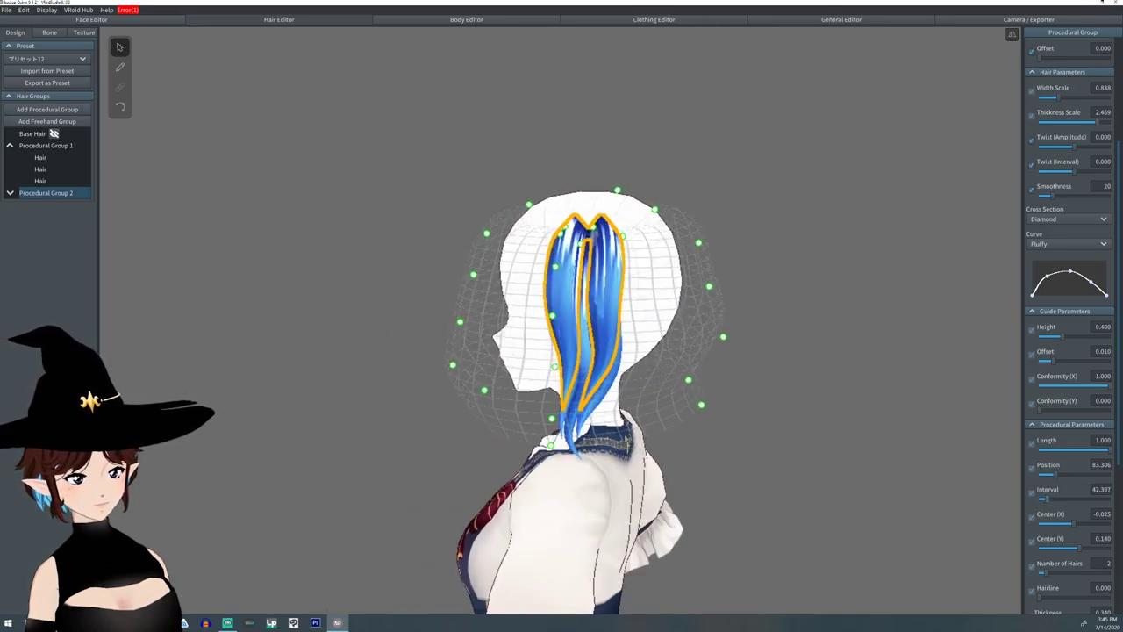
drag(1097, 122, 1077, 122)
right_drag(596, 298, 755, 302)
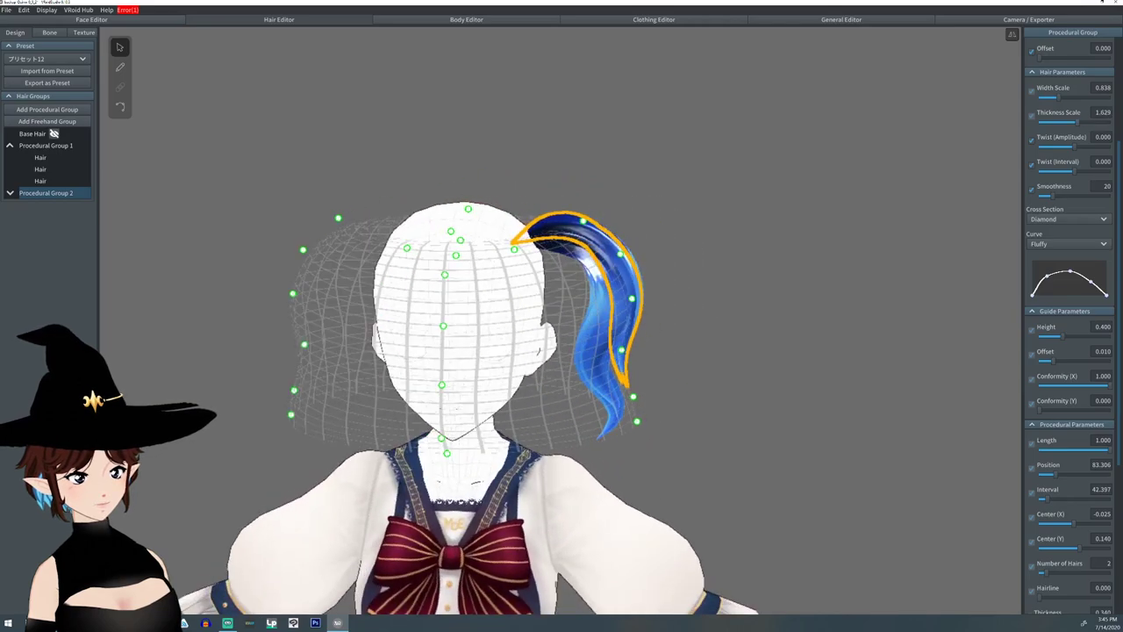
- Flick the tips of Procedural Group 2 outward by reshaping its lower guide points, and slightly lower the guide point near the root
drag(637, 421, 613, 361)
drag(631, 298, 636, 303)
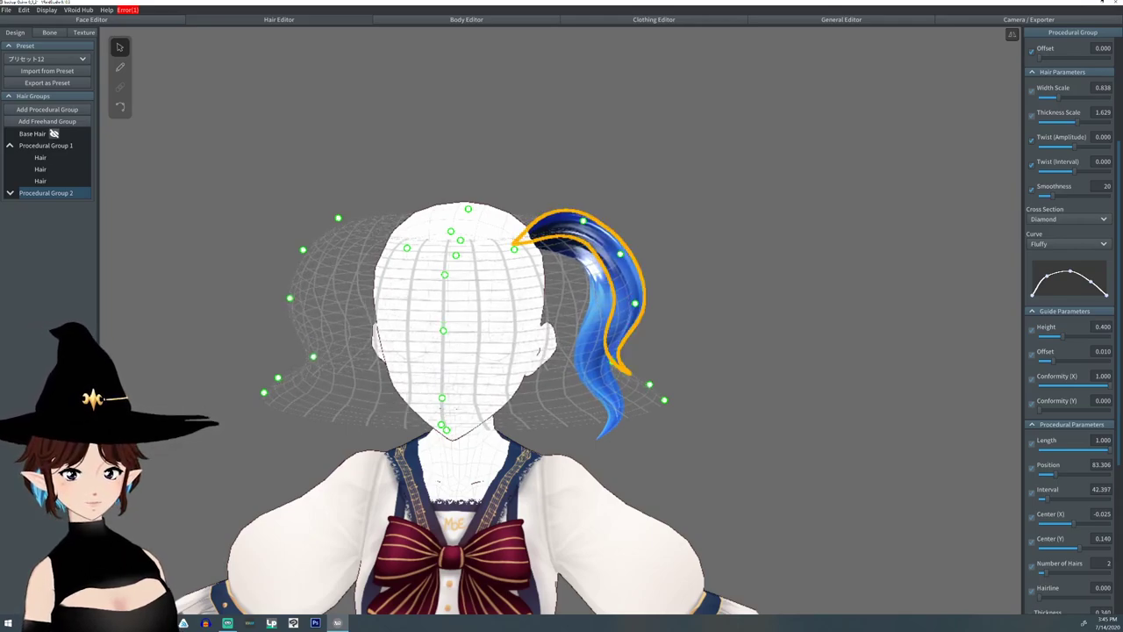
drag(583, 221, 584, 227)
- Set the Thickness Scale of Procedural Group 1 to 2.778
right_drag(605, 254, 491, 235)
click(607, 337)
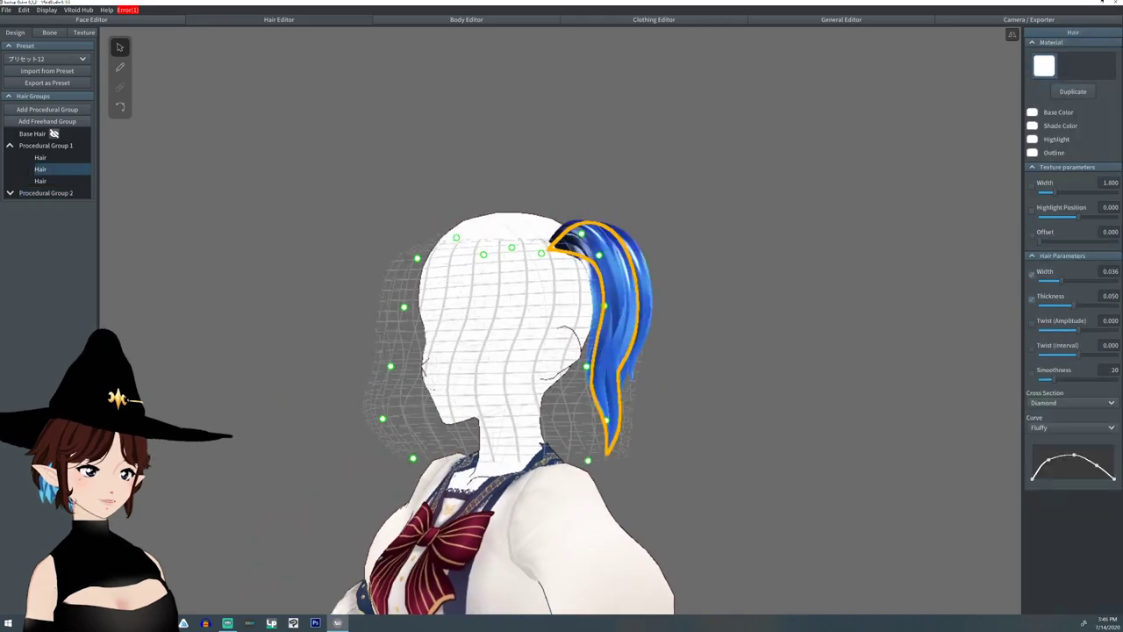
click(47, 145)
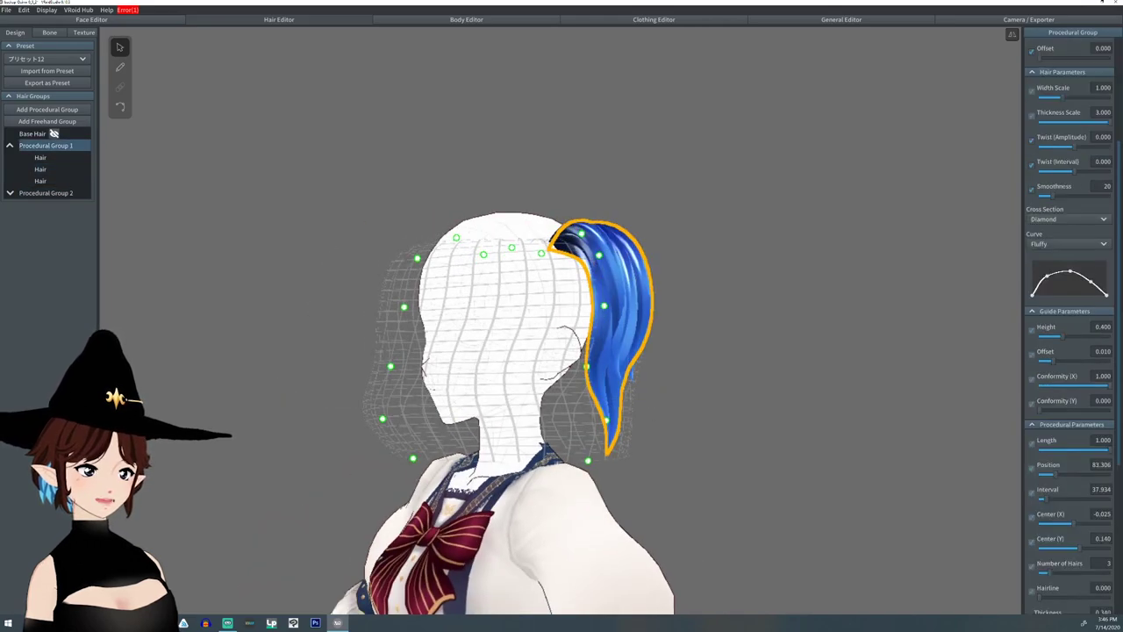
drag(1110, 123, 1106, 123)
right_drag(614, 351, 651, 367)
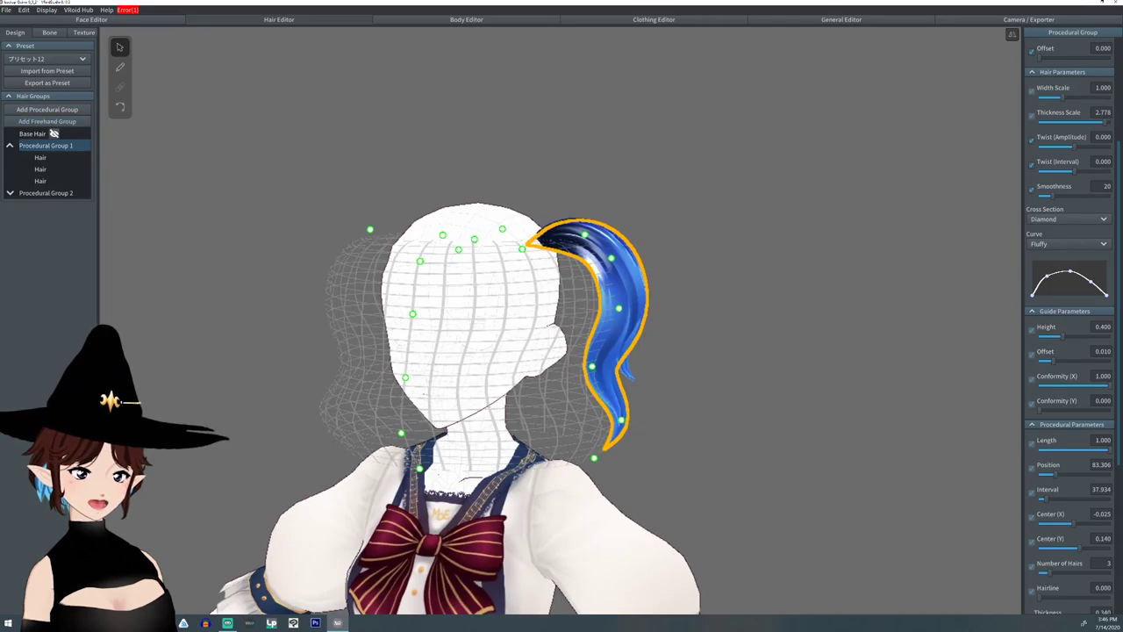
- Clone Procedural Group 2 and set the clone to 1 hair at Position 99.669
right_click(34, 192)
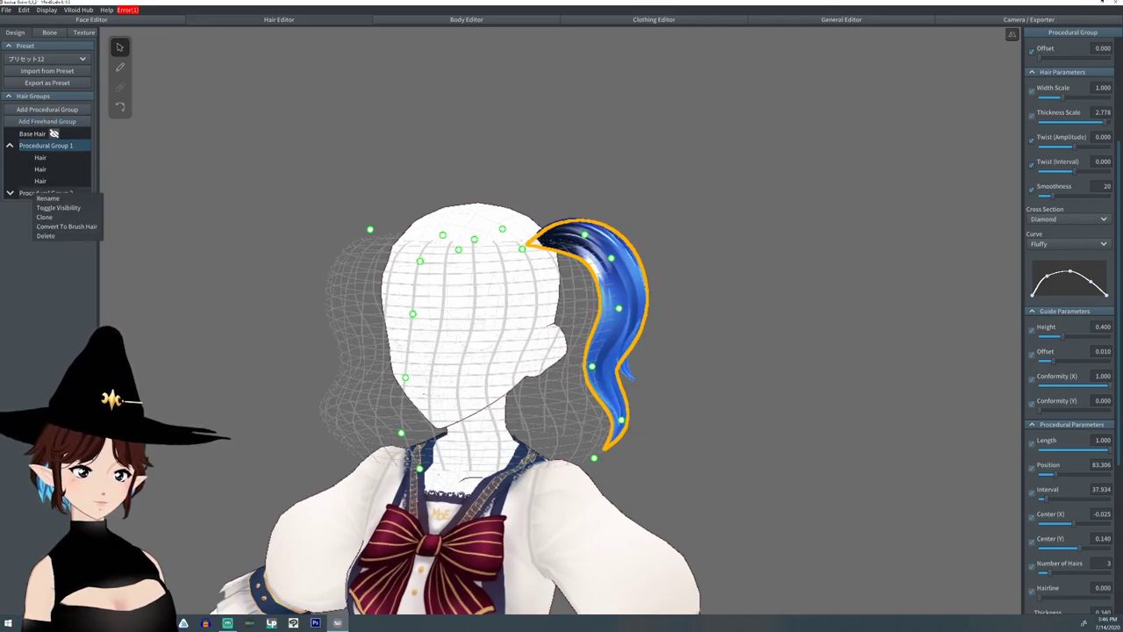
click(53, 190)
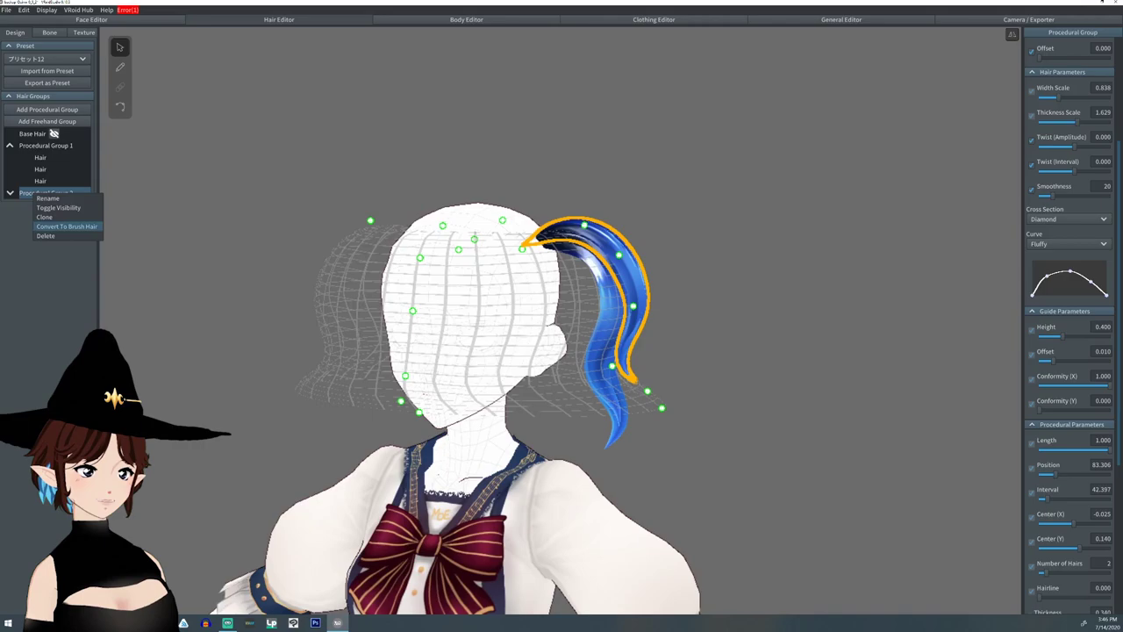
click(44, 217)
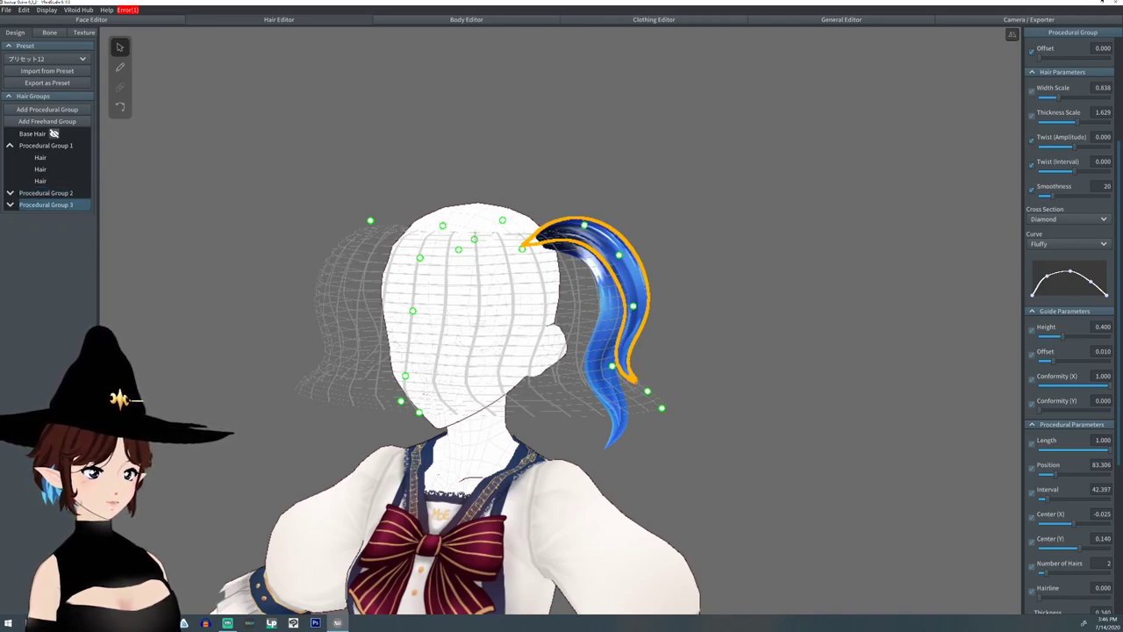
drag(1045, 573, 1043, 573)
right_drag(773, 386, 562, 410)
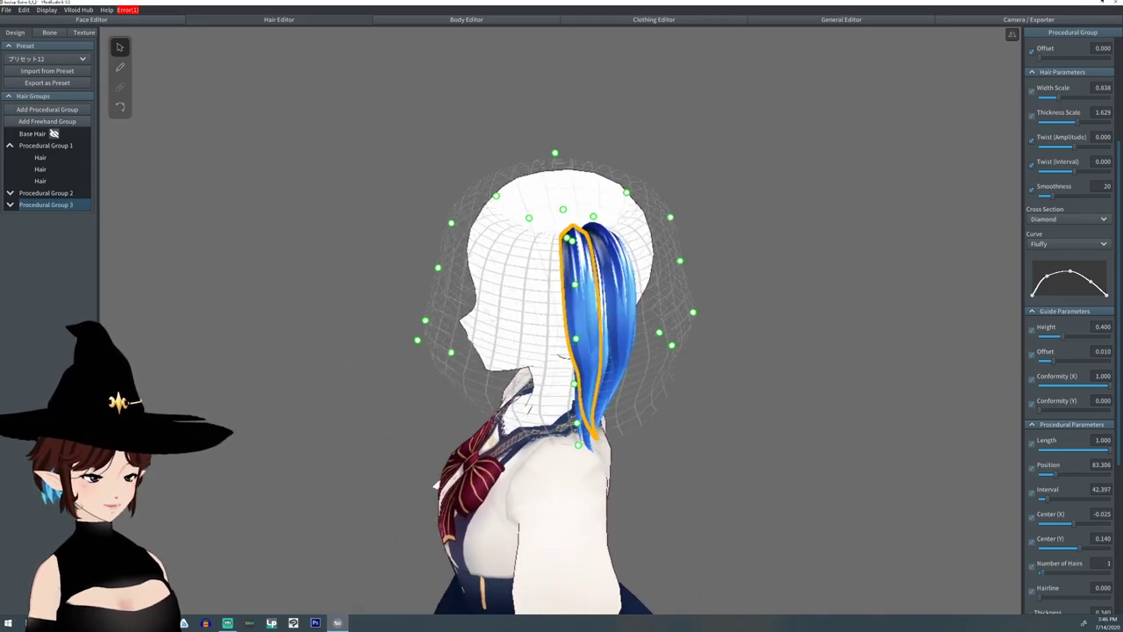
drag(1055, 475, 1059, 475)
- Raise and bow out the guide points of Procedural Group 3 so its strand becomes a shorter outer lock
right_drag(614, 395, 860, 391)
drag(665, 401, 648, 289)
drag(619, 253, 626, 239)
drag(649, 386, 653, 364)
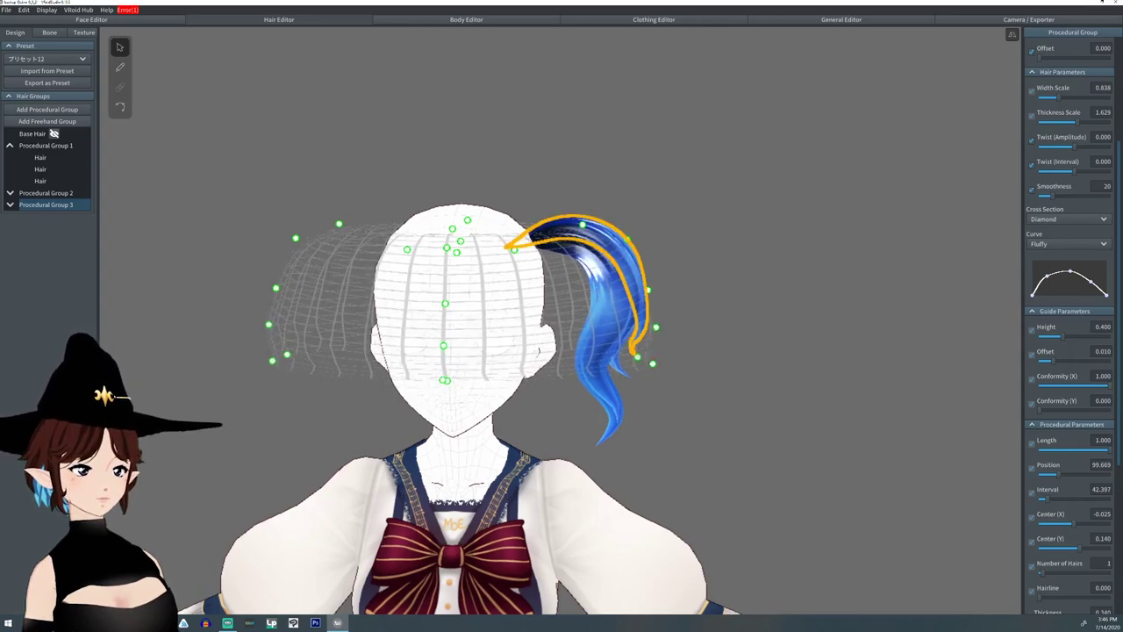
- Adjust the Thickness Scale and Width Scale of Procedural Group 3, then deselect it
scroll(1070, 325, up, 2)
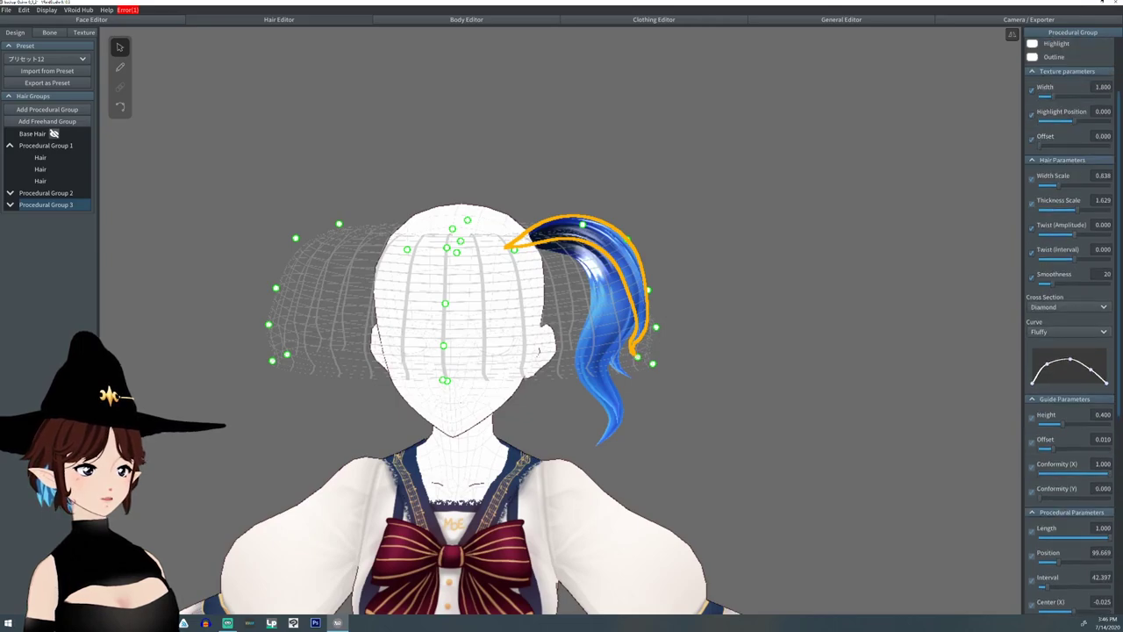
drag(1076, 211, 1054, 186)
click(738, 369)
right_drag(738, 369, 680, 364)
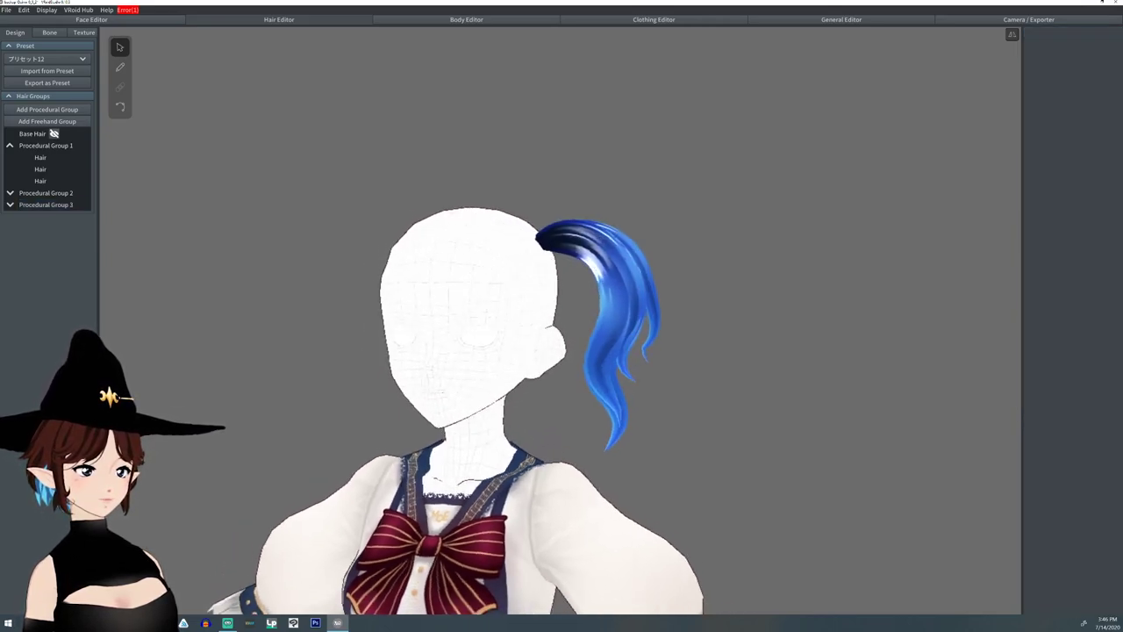
- Raise the tip guide point of the Procedural Group 3 strand and adjust the strand's own Width and Thickness
click(650, 346)
mouse_move(652, 366)
mouse_down()
mouse_move(628, 365)
mouse_move(651, 349)
mouse_up()
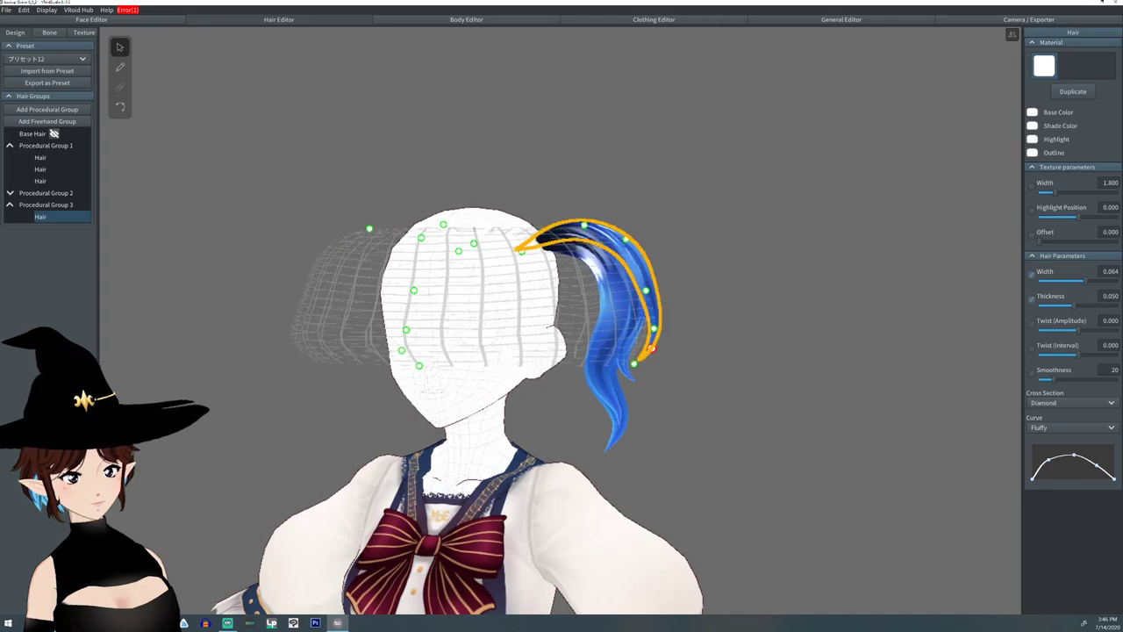
drag(1086, 280, 1066, 306)
click(772, 333)
right_drag(772, 333, 853, 335)
right_drag(614, 351, 868, 369)
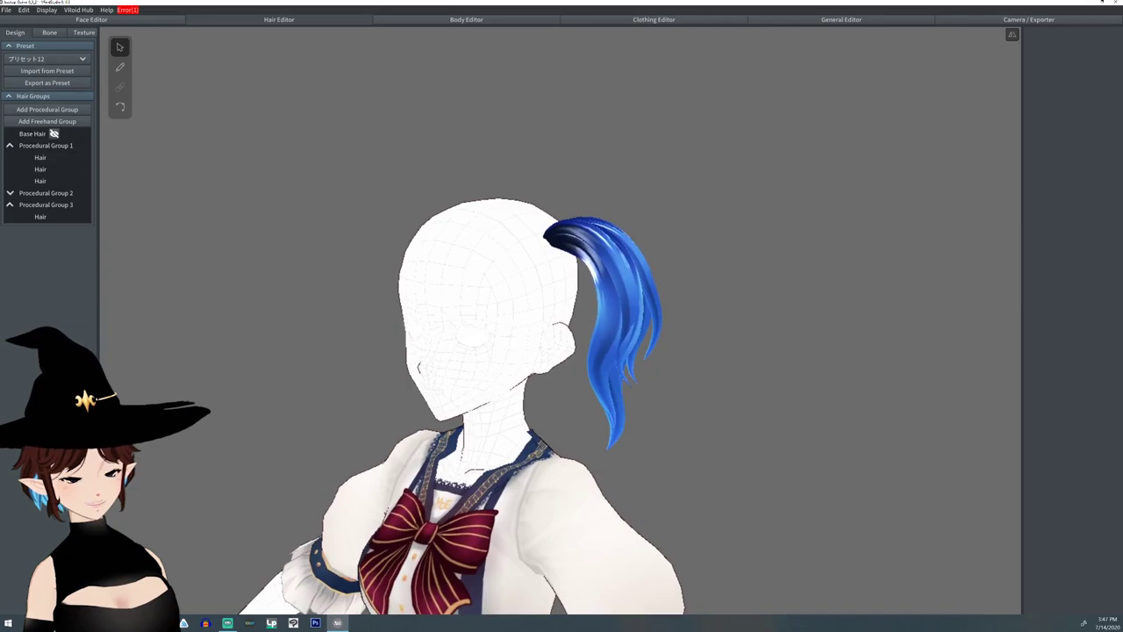
- Try small Center (X) and Position adjustments on Procedural Group 1, checking the pigtail from the side and front before deselecting it
click(9, 146)
click(82, 145)
click(46, 145)
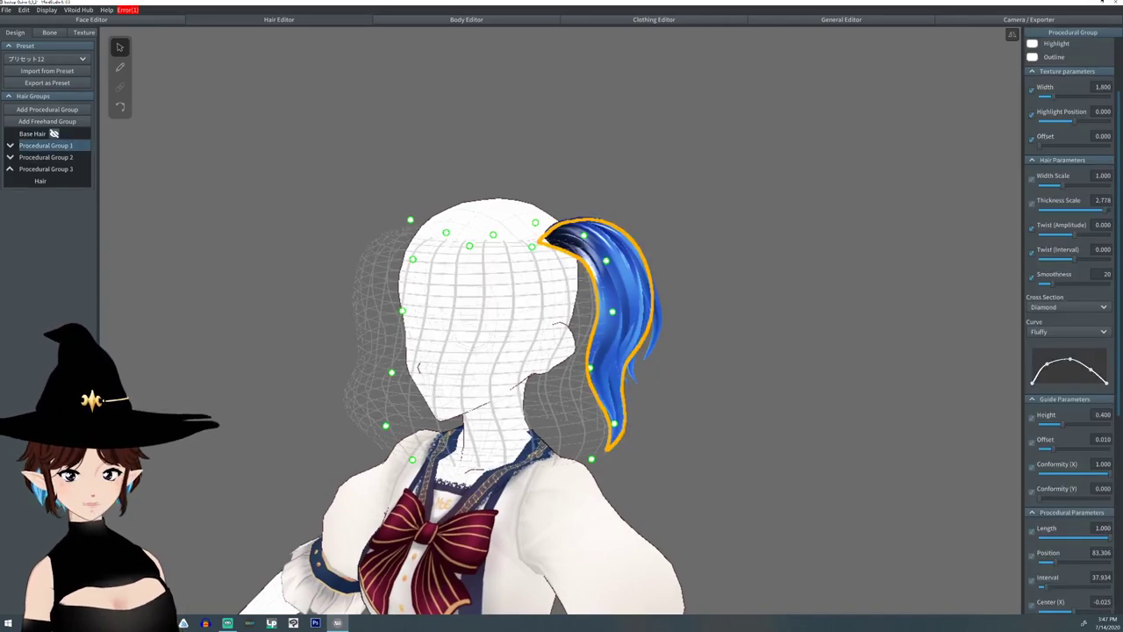
right_drag(790, 351, 597, 355)
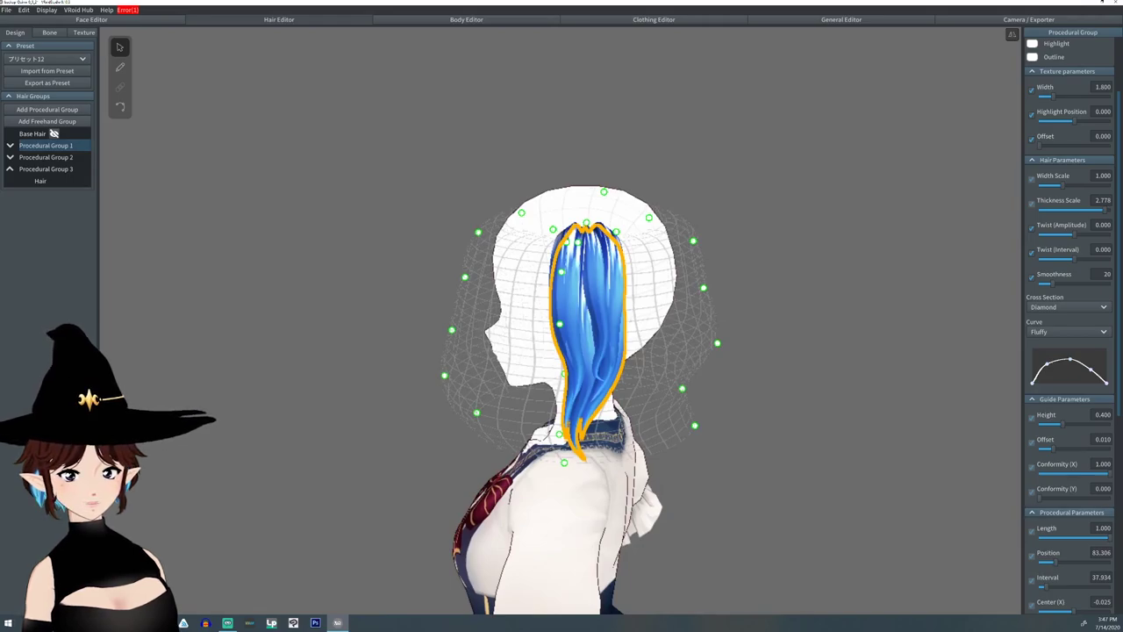
scroll(1068, 351, down, 3)
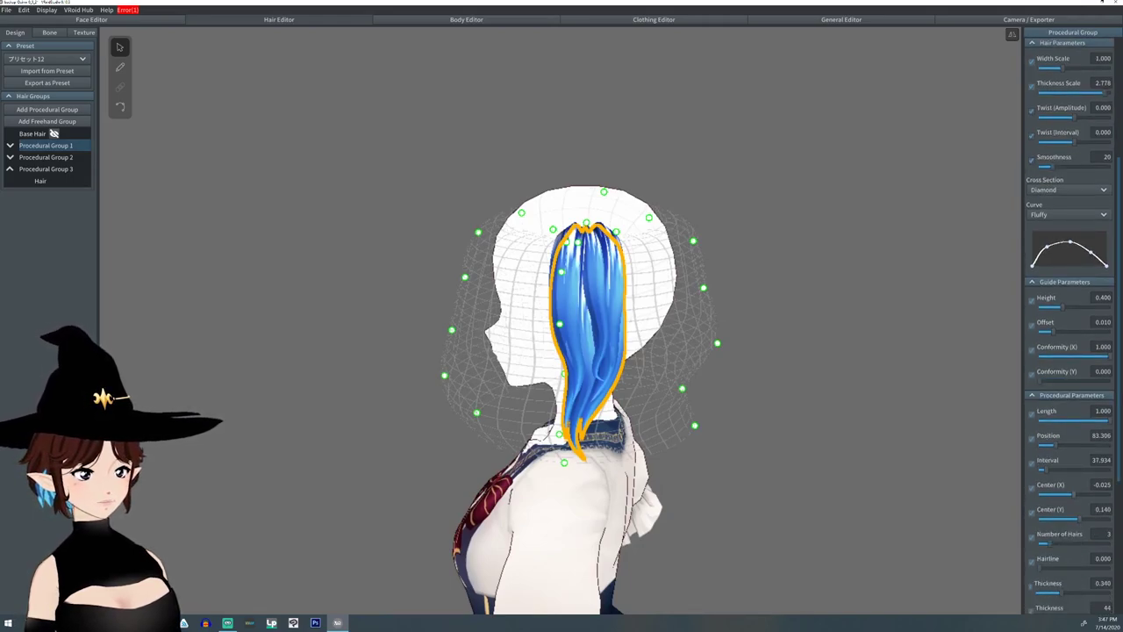
drag(1073, 494, 1071, 493)
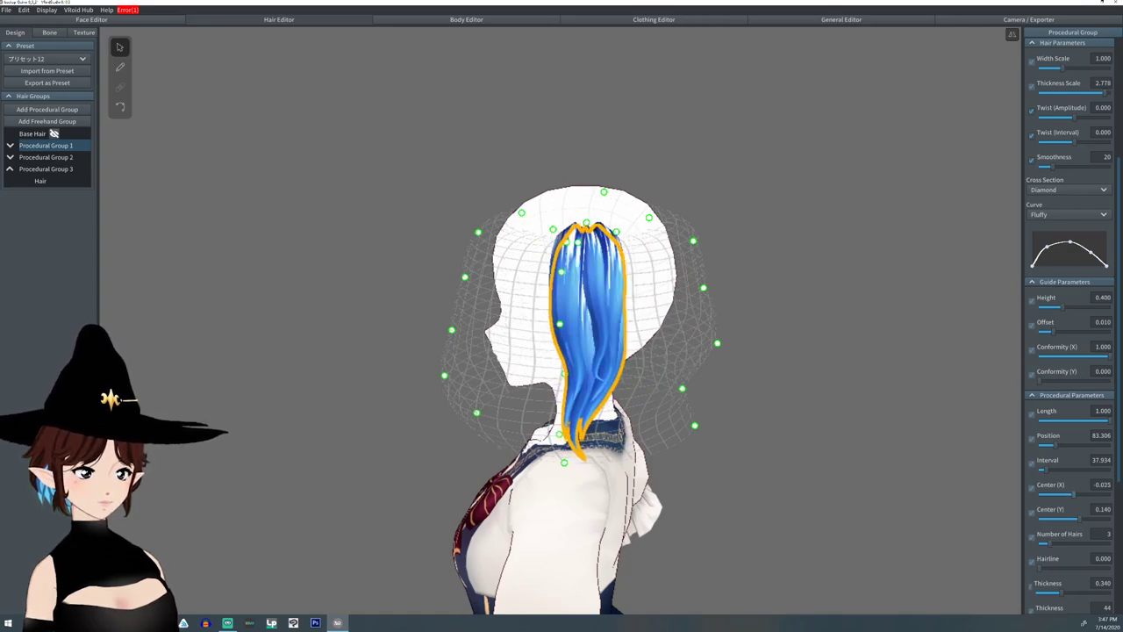
scroll(1071, 493, up, 3)
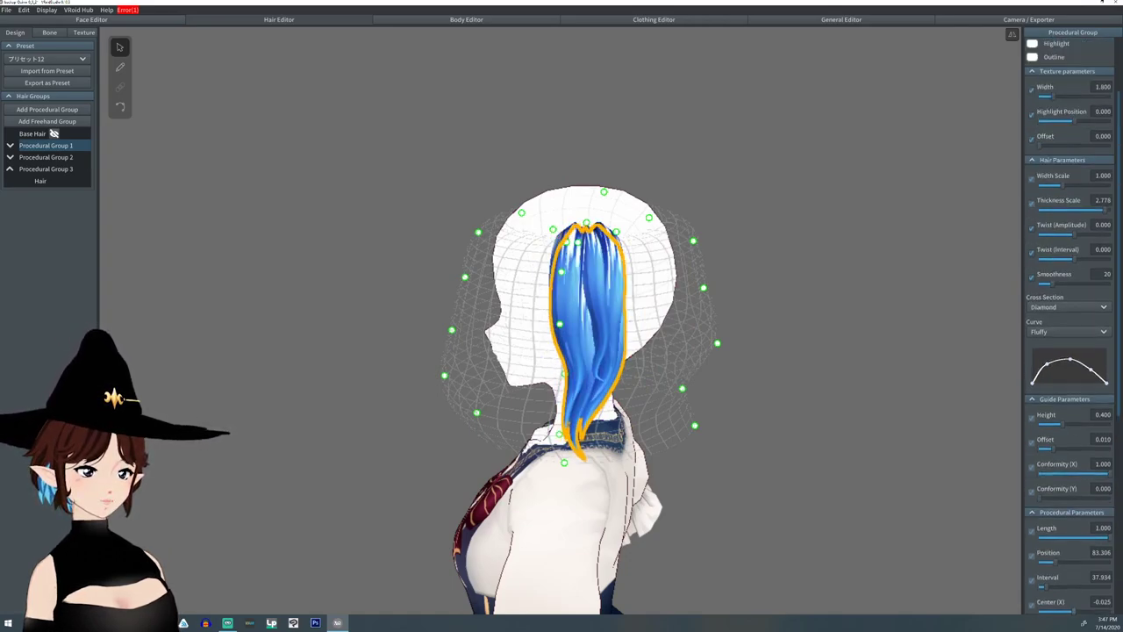
scroll(1071, 493, down, 2)
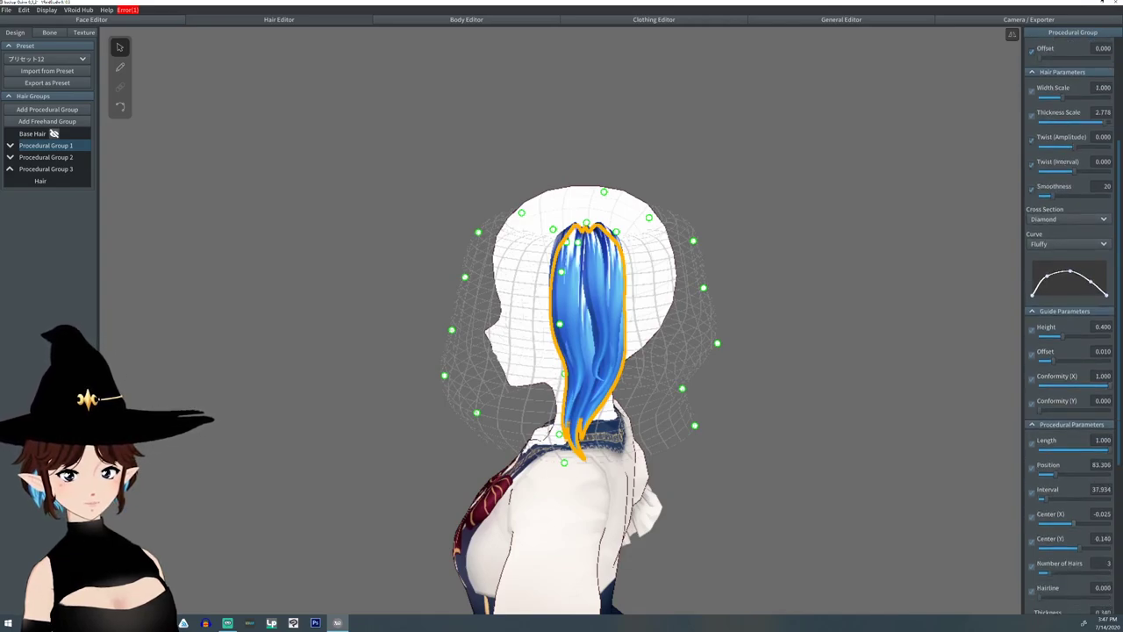
scroll(1071, 351, down, 1)
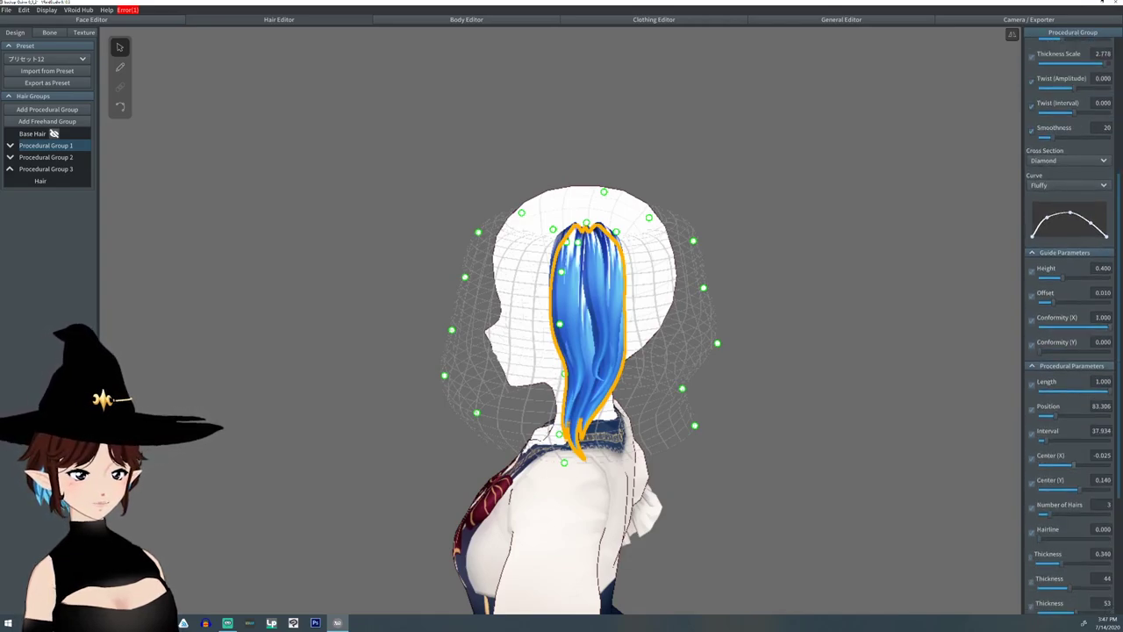
mouse_move(1056, 416)
mouse_down()
mouse_move(1085, 416)
mouse_move(1057, 416)
mouse_up()
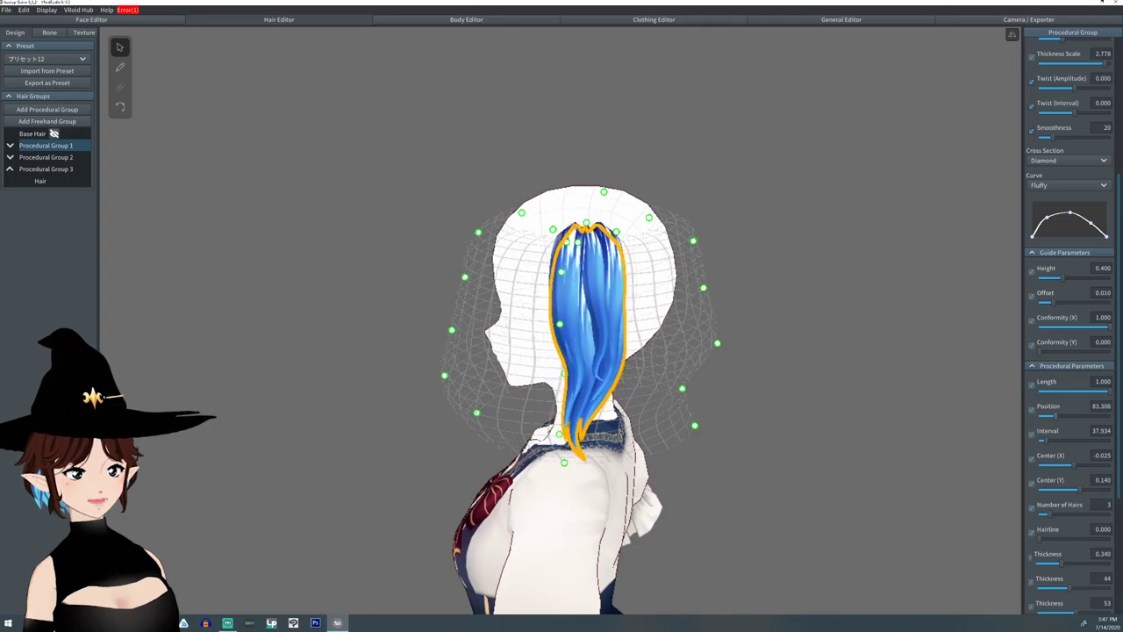
right_drag(772, 351, 896, 351)
click(878, 351)
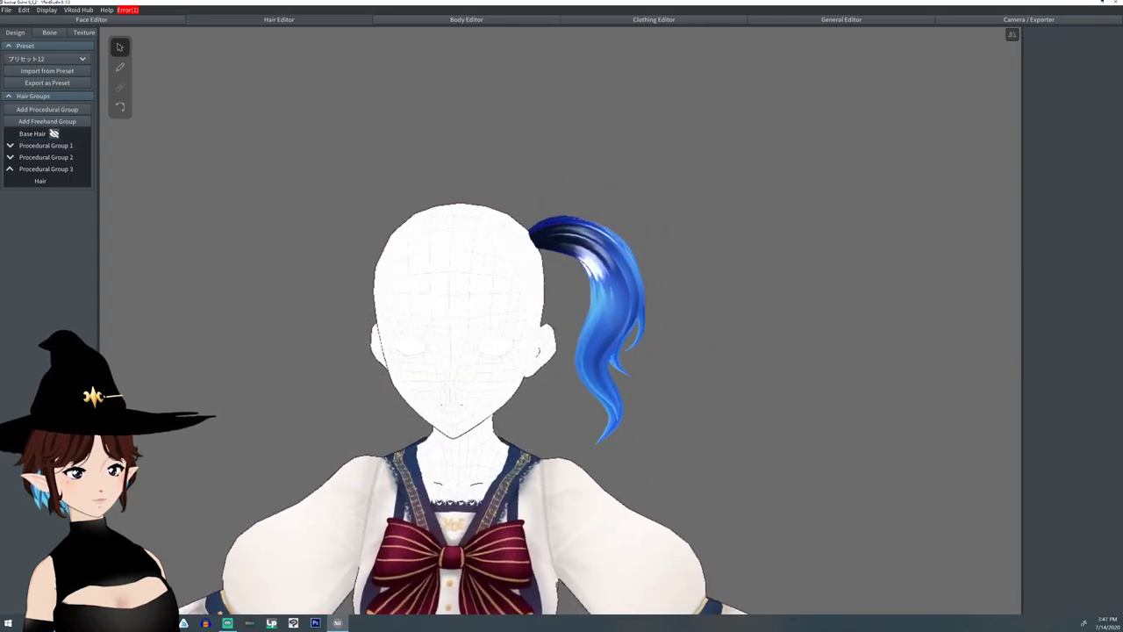
middle_drag(702, 369, 766, 355)
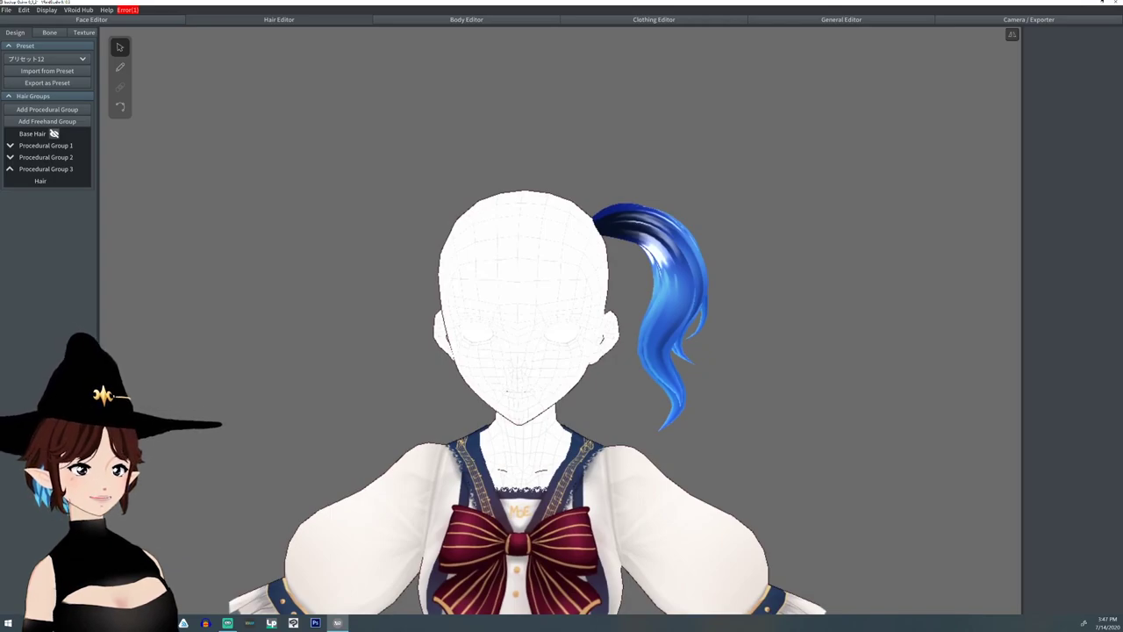
- Clone Procedural Group 1, convert the clone to brush hair, and flip it to the opposite side of the head
click(10, 169)
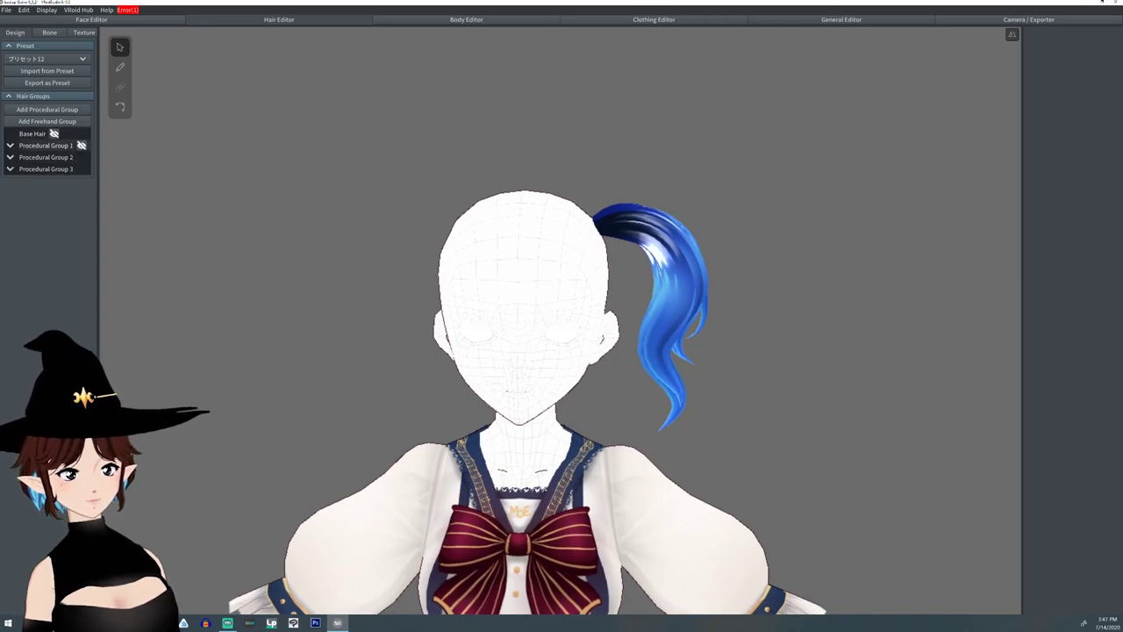
right_click(31, 145)
click(52, 161)
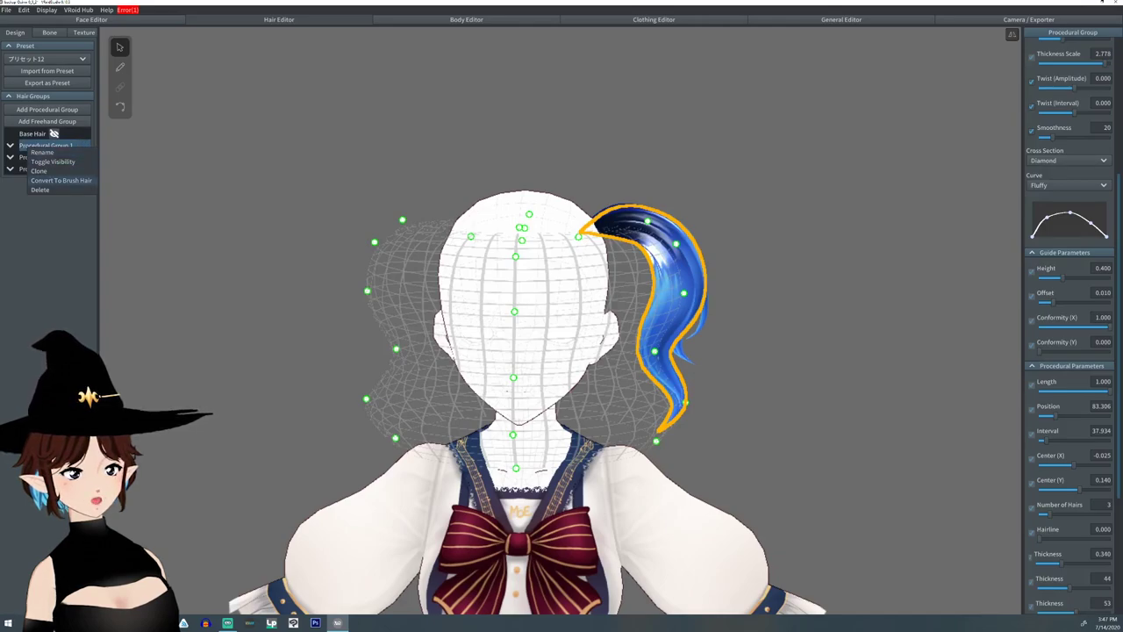
click(38, 171)
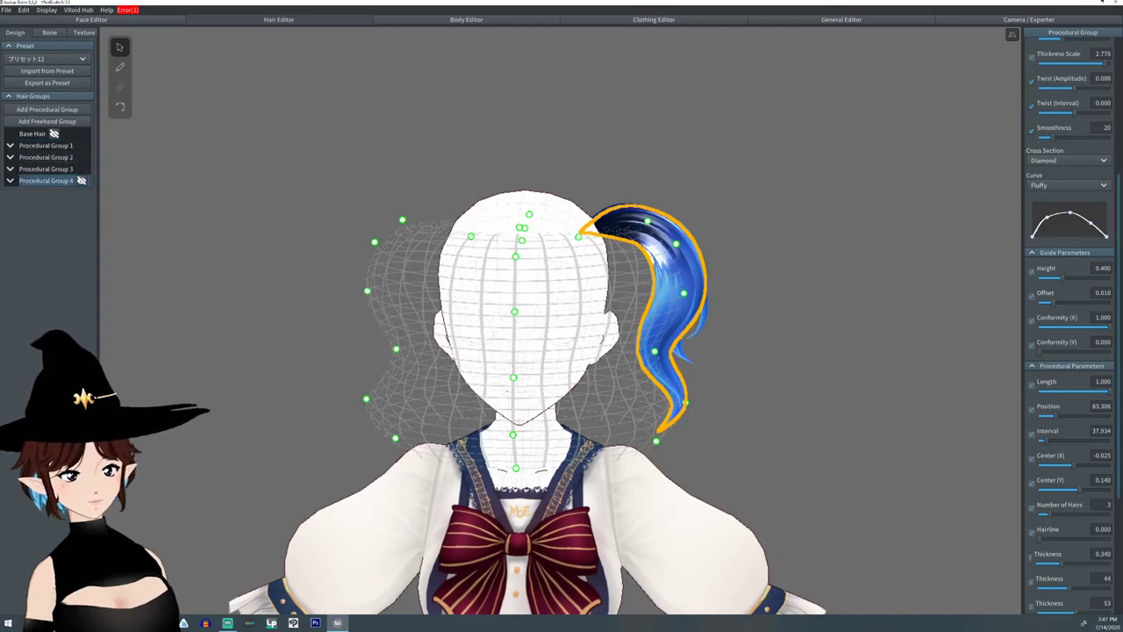
right_click(50, 181)
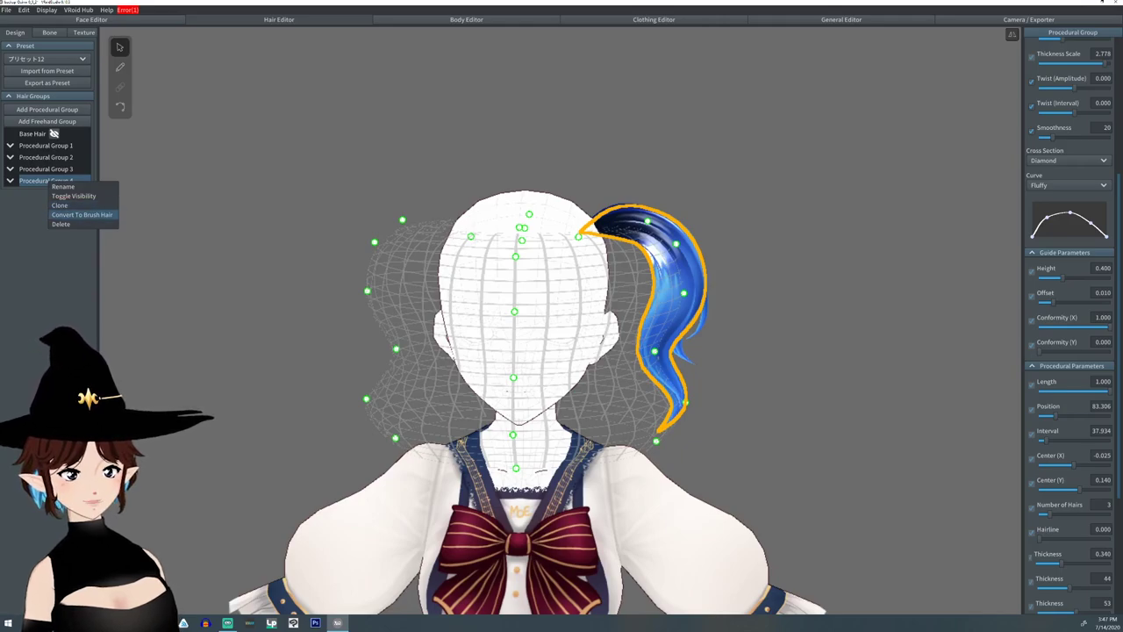
click(81, 215)
right_click(58, 181)
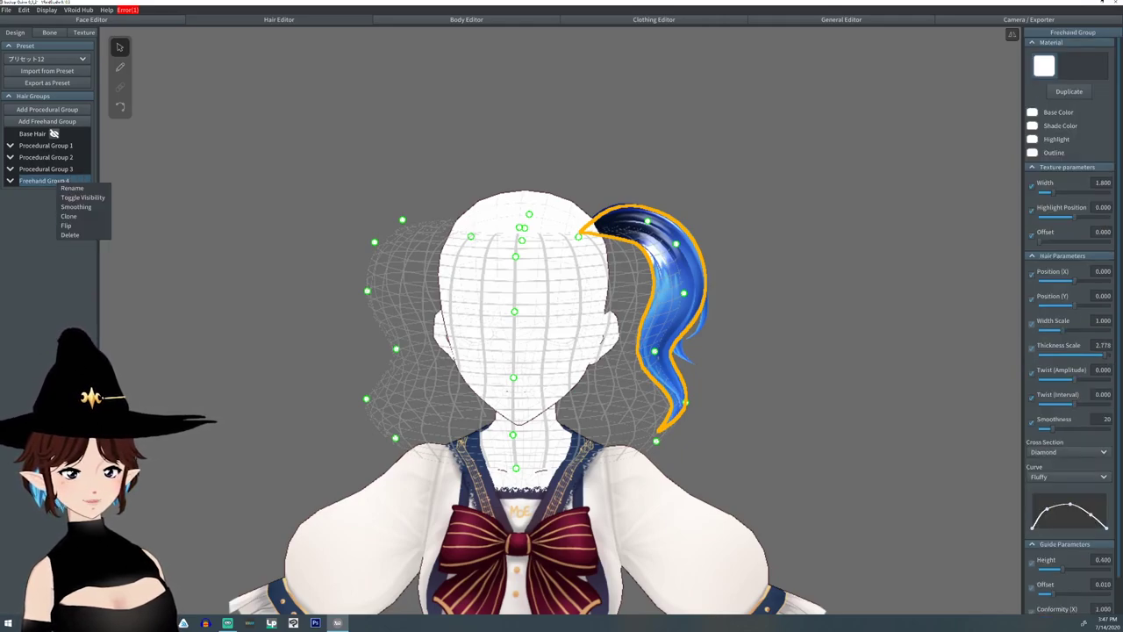
click(66, 225)
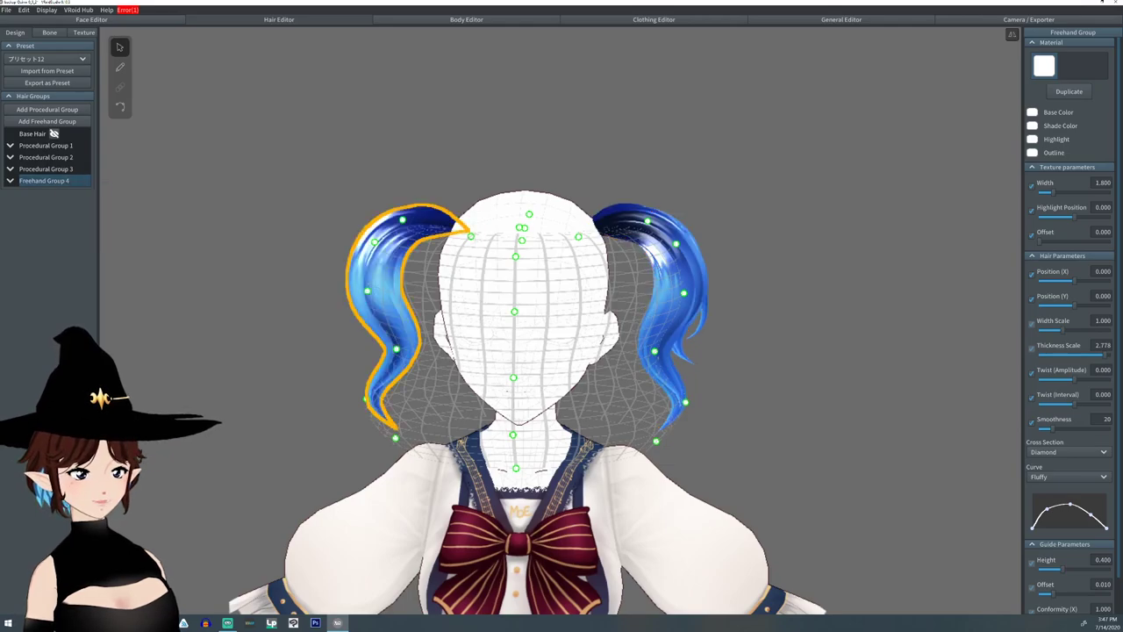
- Clone Procedural Group 2 and Procedural Group 3
right_click(29, 159)
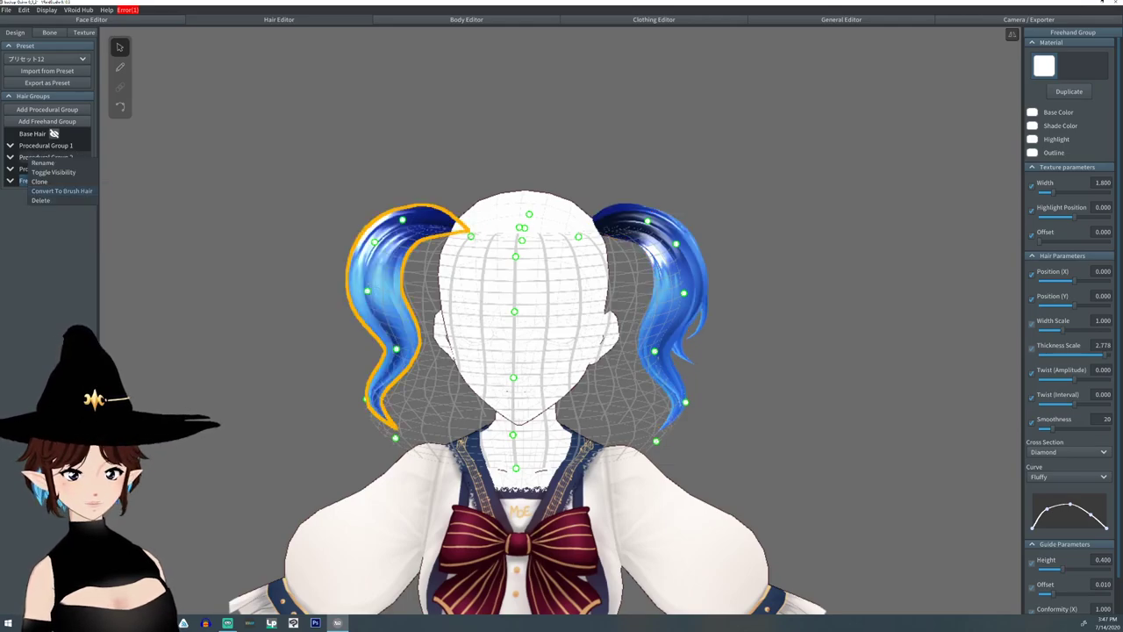
click(39, 181)
right_click(35, 167)
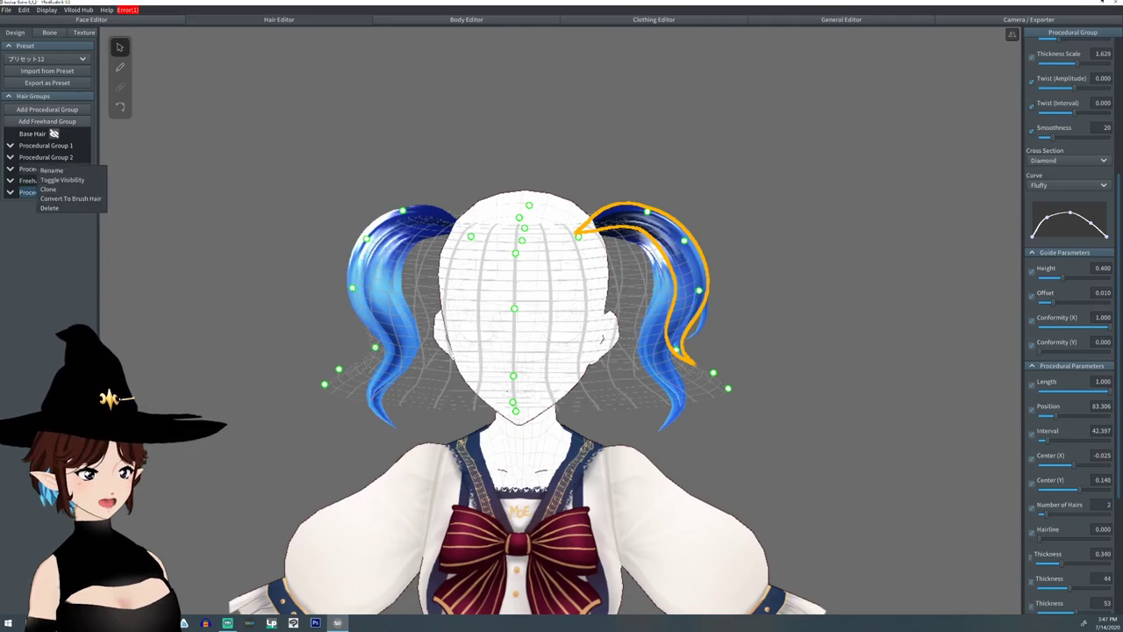
click(49, 188)
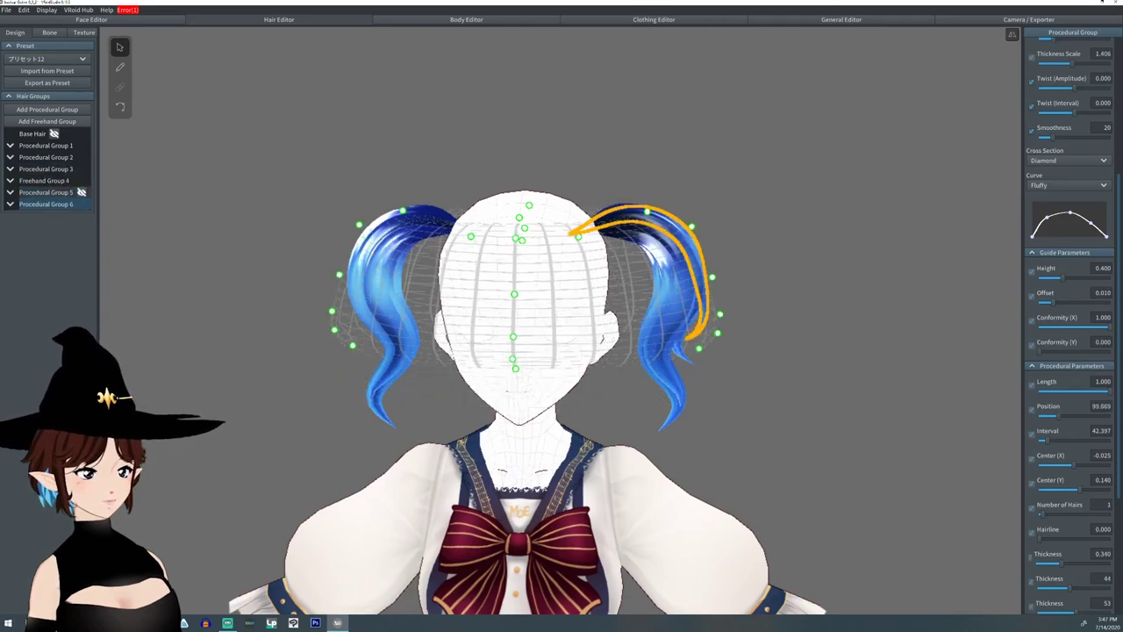
- Convert the clones of Procedural Groups 2 and 3 to brush hair and flip both to the opposite side
right_click(47, 191)
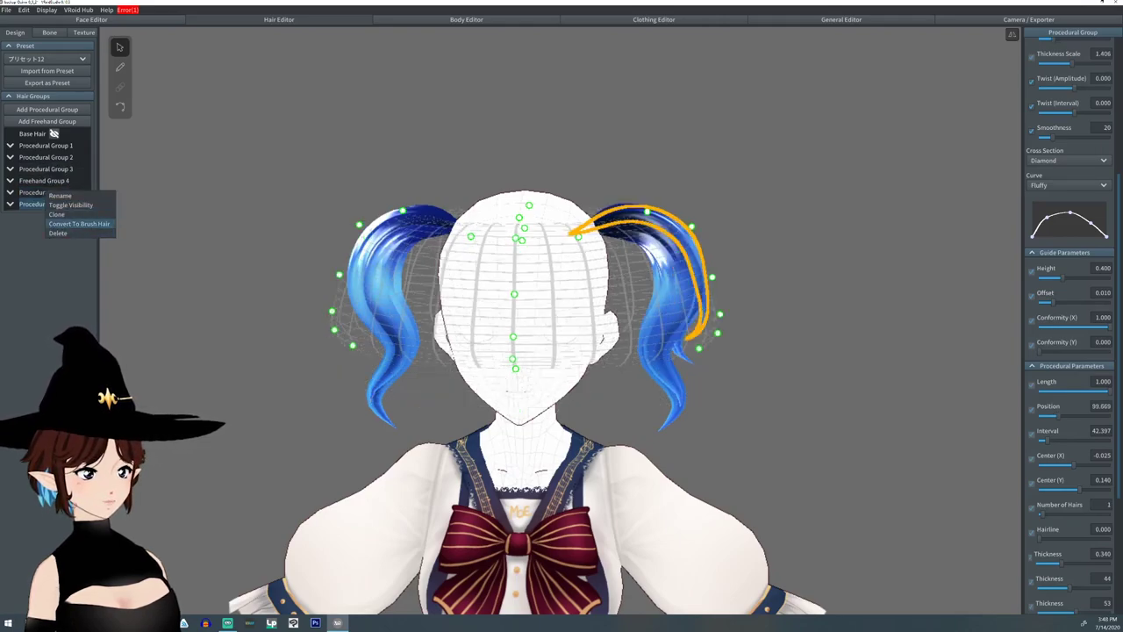
click(79, 224)
right_click(35, 203)
click(79, 235)
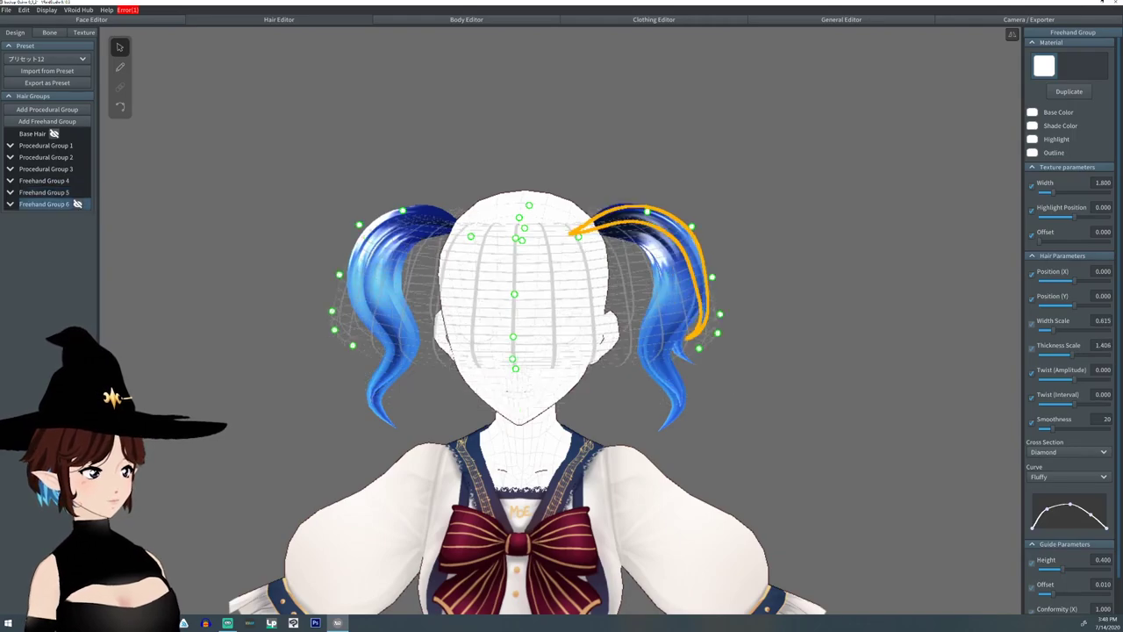
right_click(47, 190)
click(70, 232)
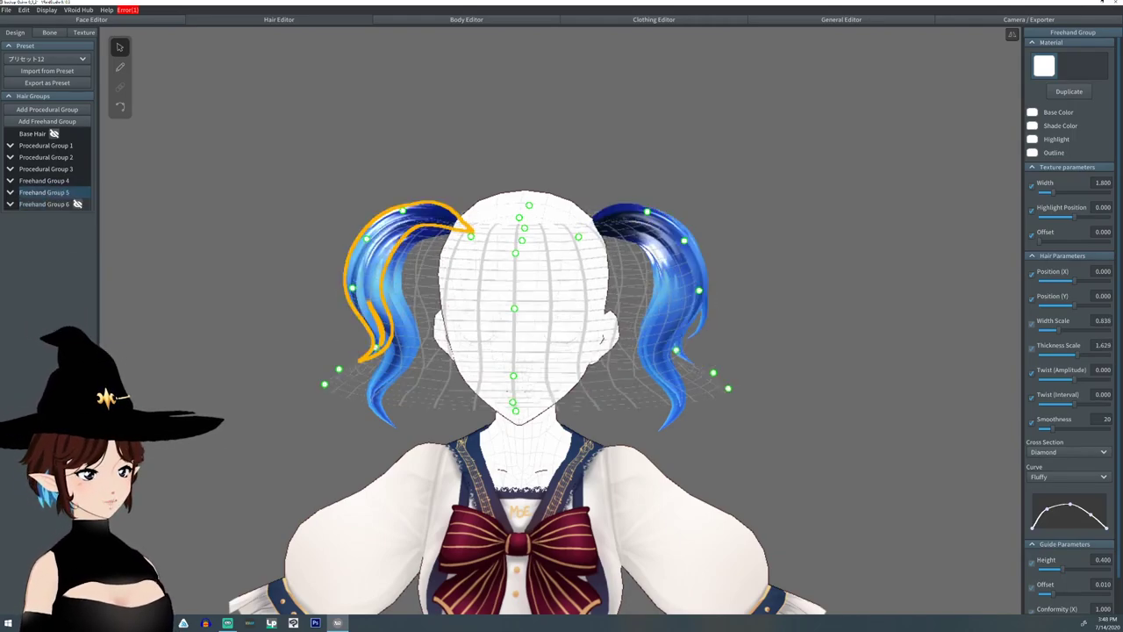
right_click(44, 203)
click(72, 242)
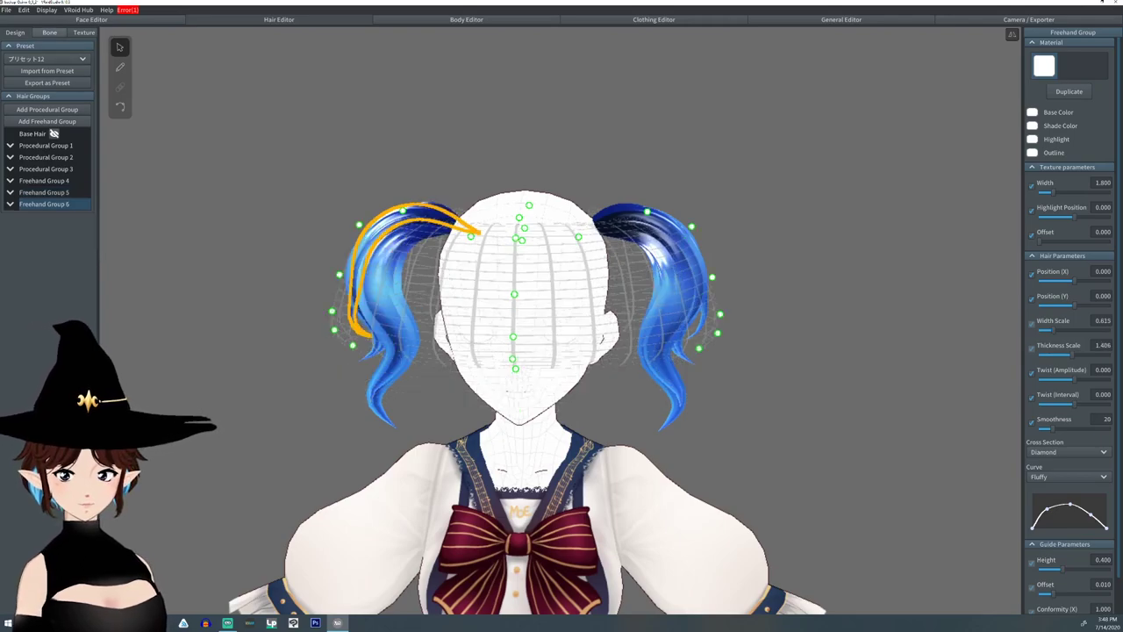
- Create a bone group containing only the hairs of Procedural Group 1
click(50, 32)
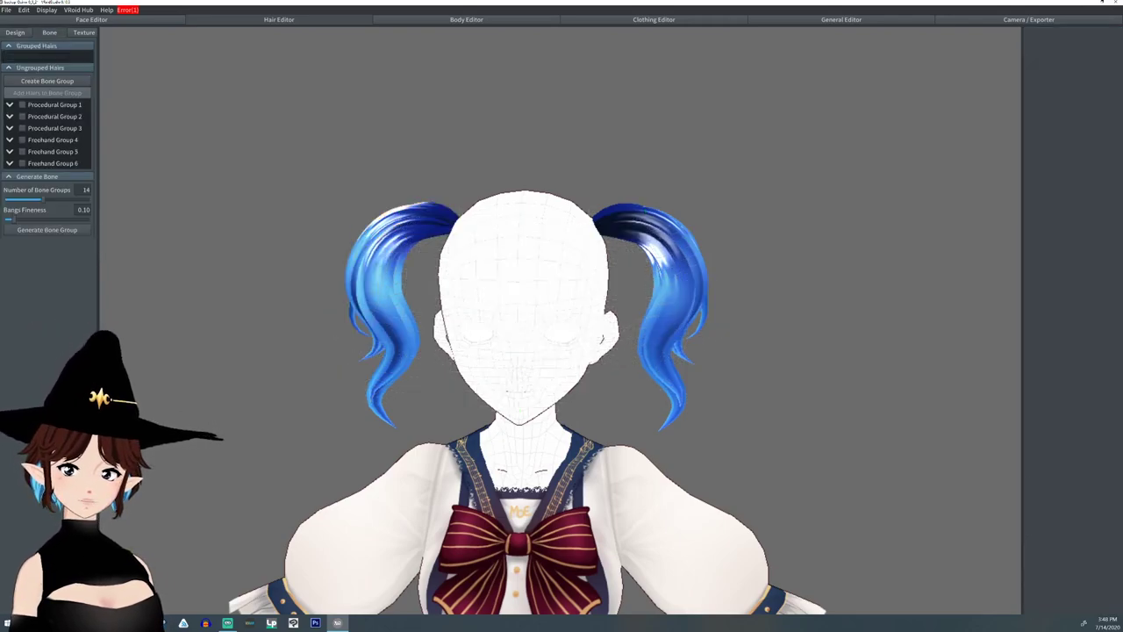
click(85, 104)
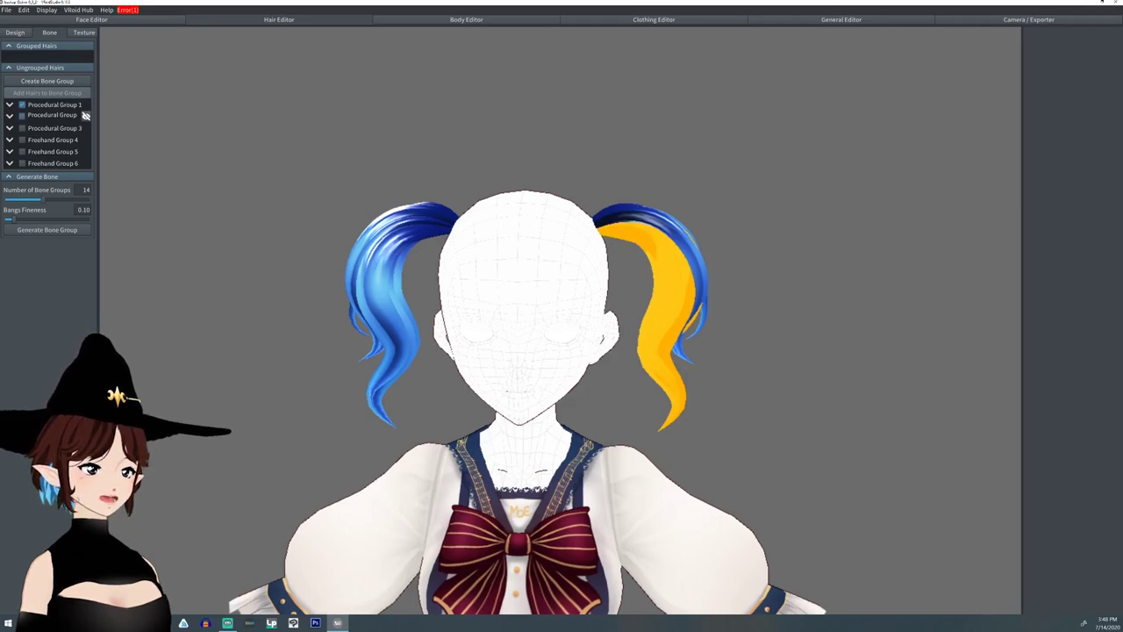
click(85, 115)
click(85, 127)
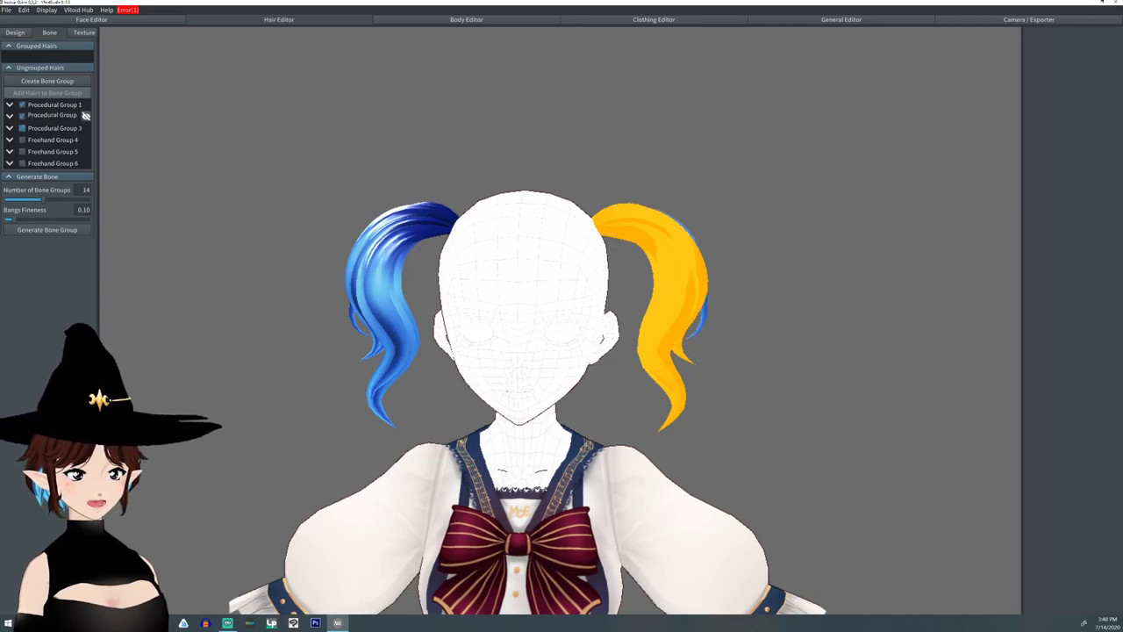
click(85, 127)
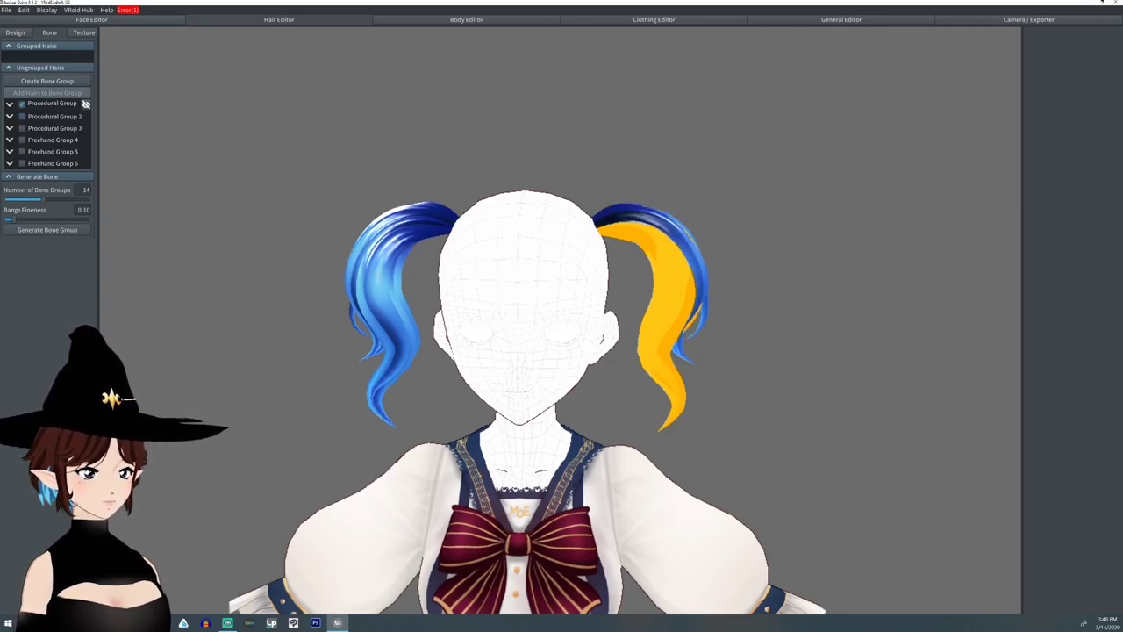
click(22, 105)
click(22, 105)
click(47, 80)
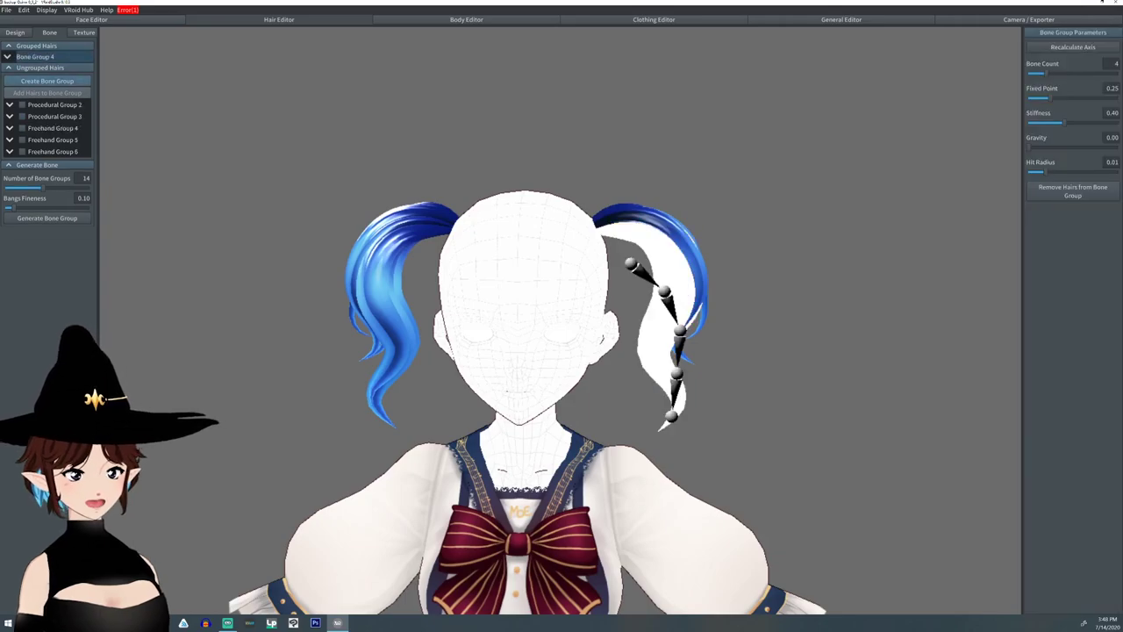
- Set the second hair of Procedural Group 1 as the bone axis, with Bone Count 5 and Fixed Point 0.07
right_drag(614, 316, 531, 329)
click(654, 347)
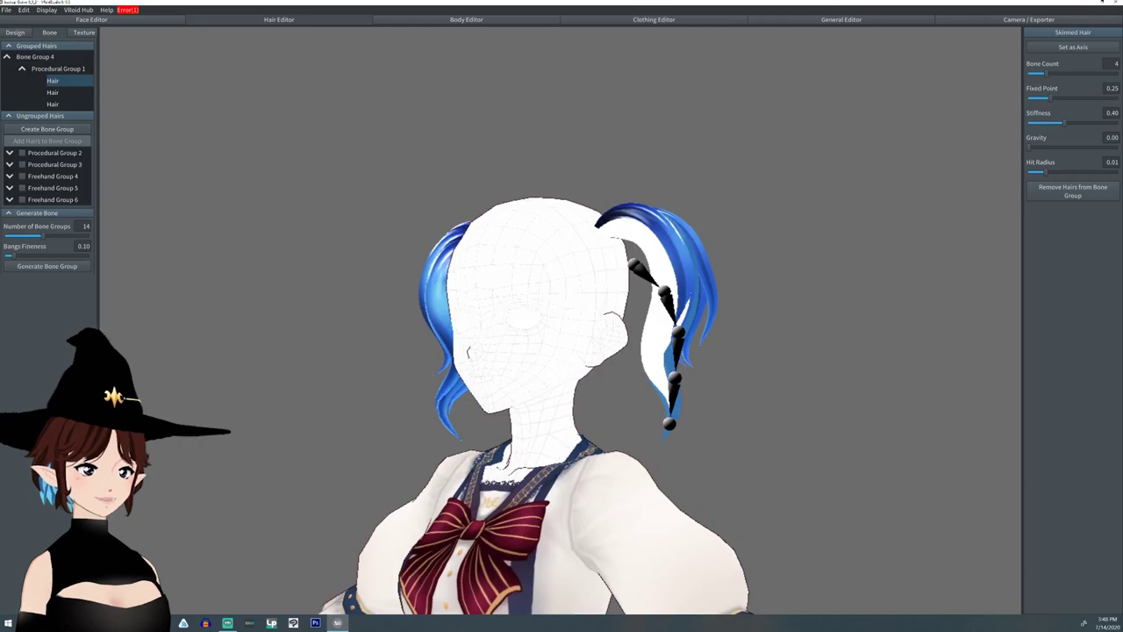
click(694, 298)
click(1073, 47)
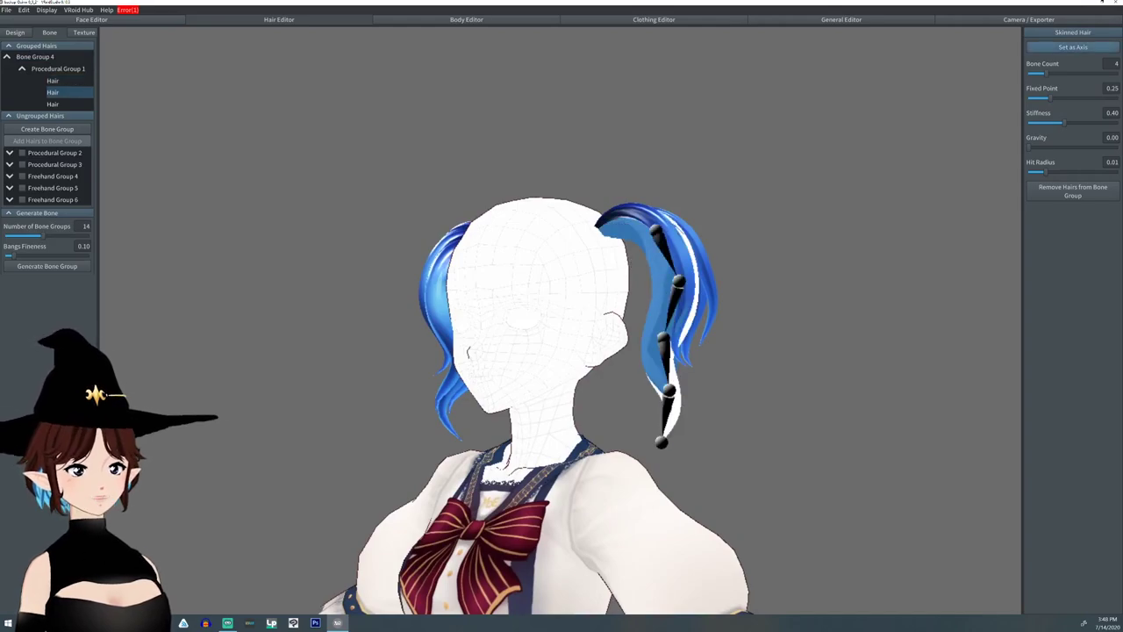
right_drag(772, 290, 869, 289)
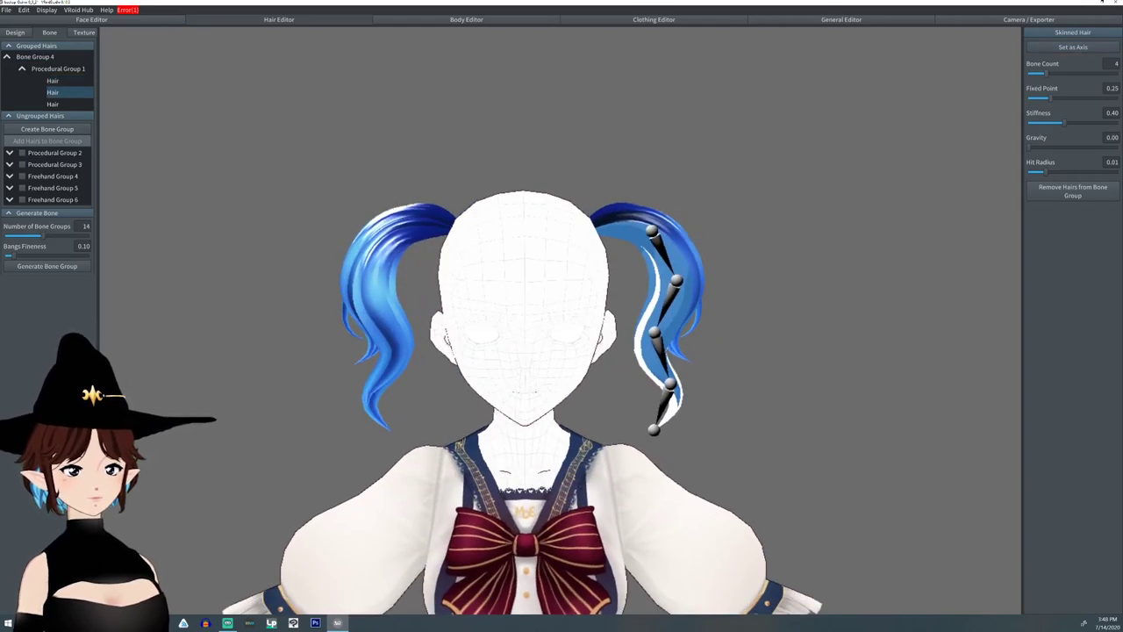
drag(1050, 98, 1053, 73)
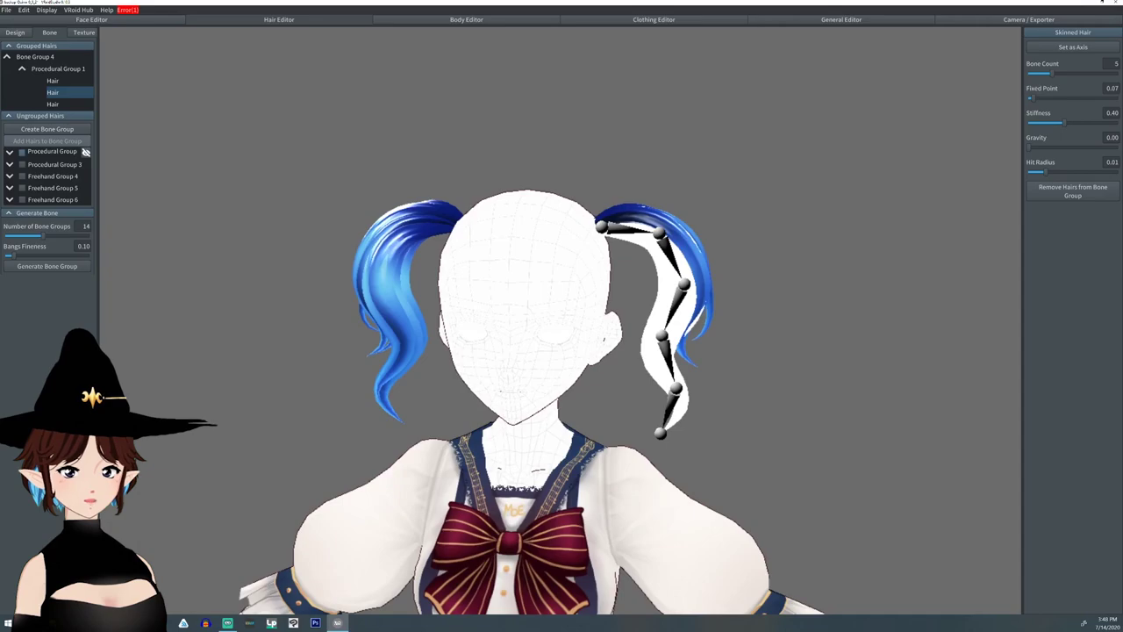
- Create a separate bone group from the hairs of Procedural Group 2
click(84, 151)
click(77, 129)
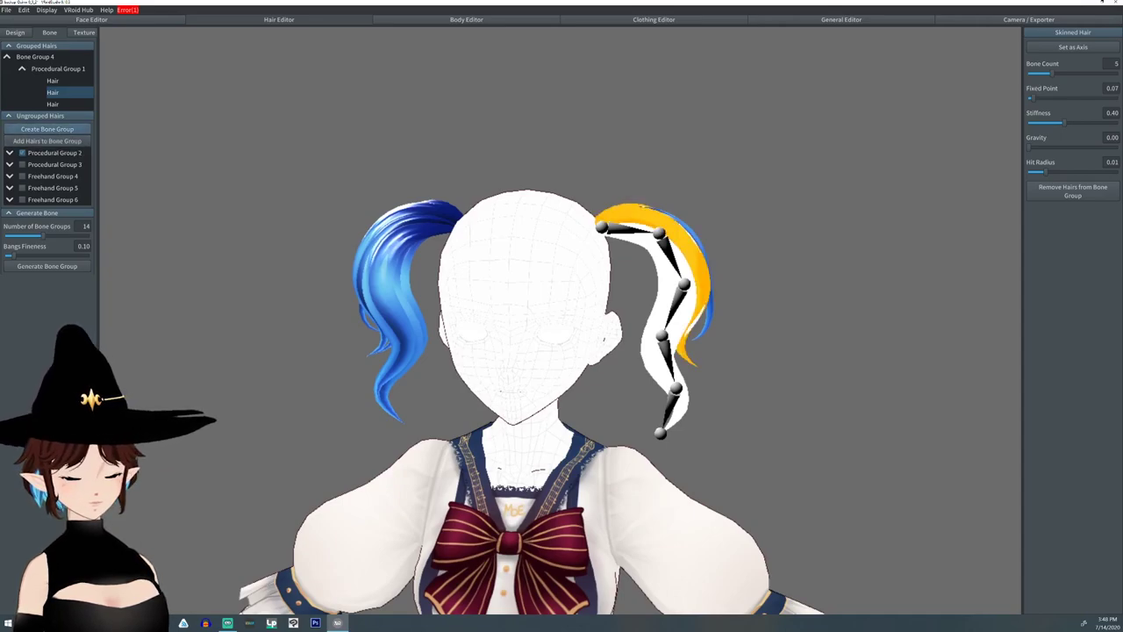
click(47, 141)
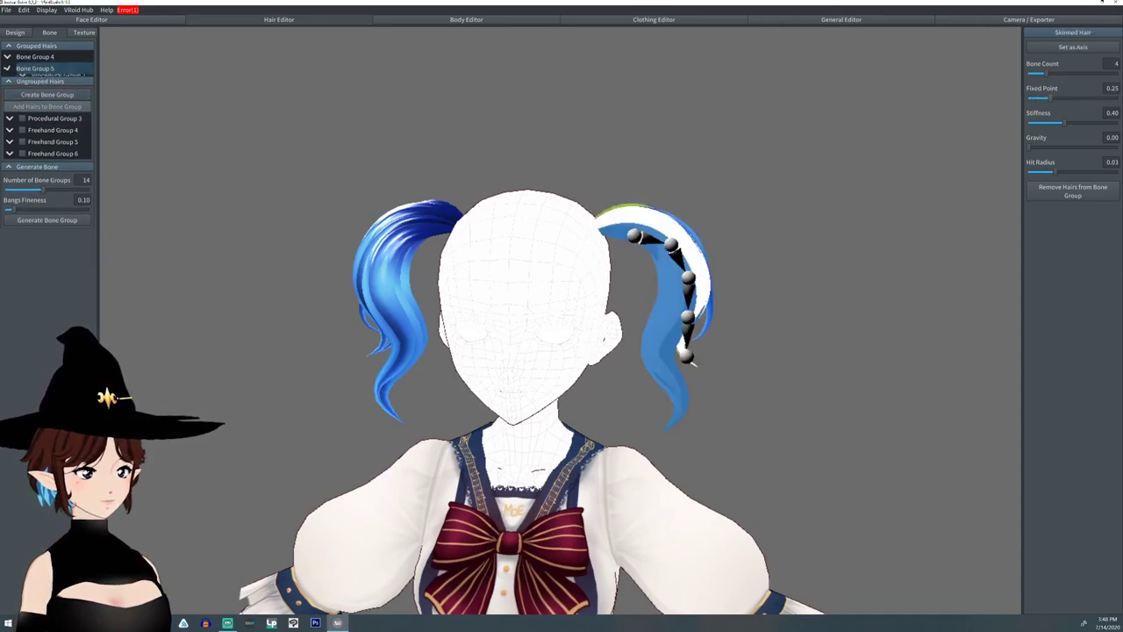
- Set the first hair of Procedural Group 2 as the bone axis, with Bone Count 3 and Fixed Point 0.37
click(683, 238)
click(1072, 47)
mouse_move(1050, 98)
mouse_down()
mouse_move(1032, 99)
mouse_move(1061, 98)
mouse_up()
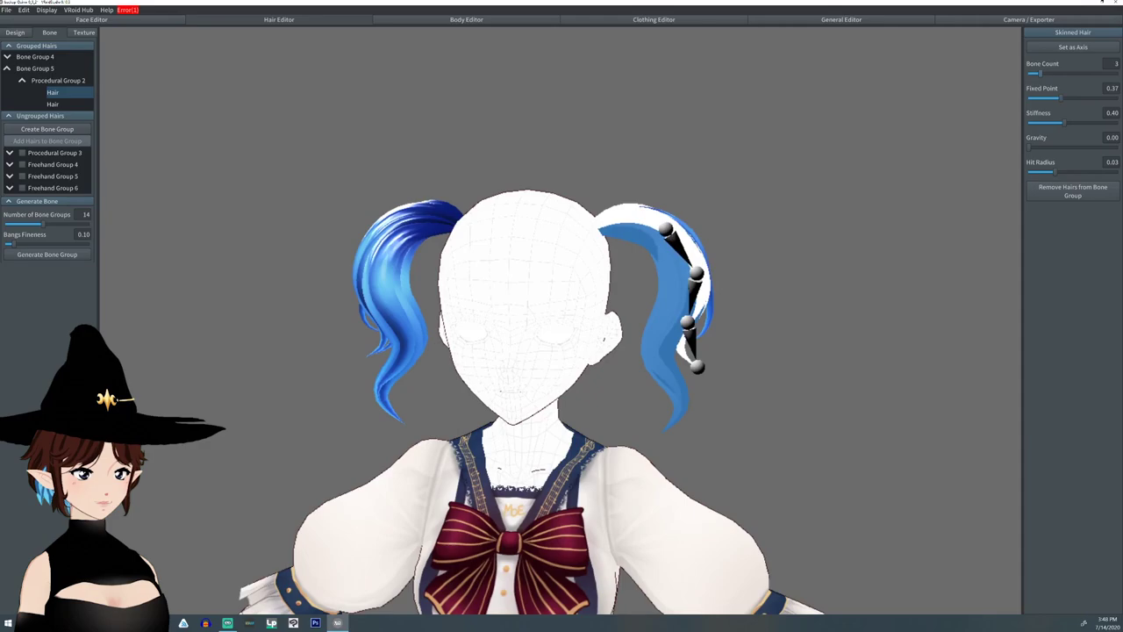
- Set the Fixed Point of the bone group made from Procedural Group 2 to 0.26
drag(1061, 98, 1051, 98)
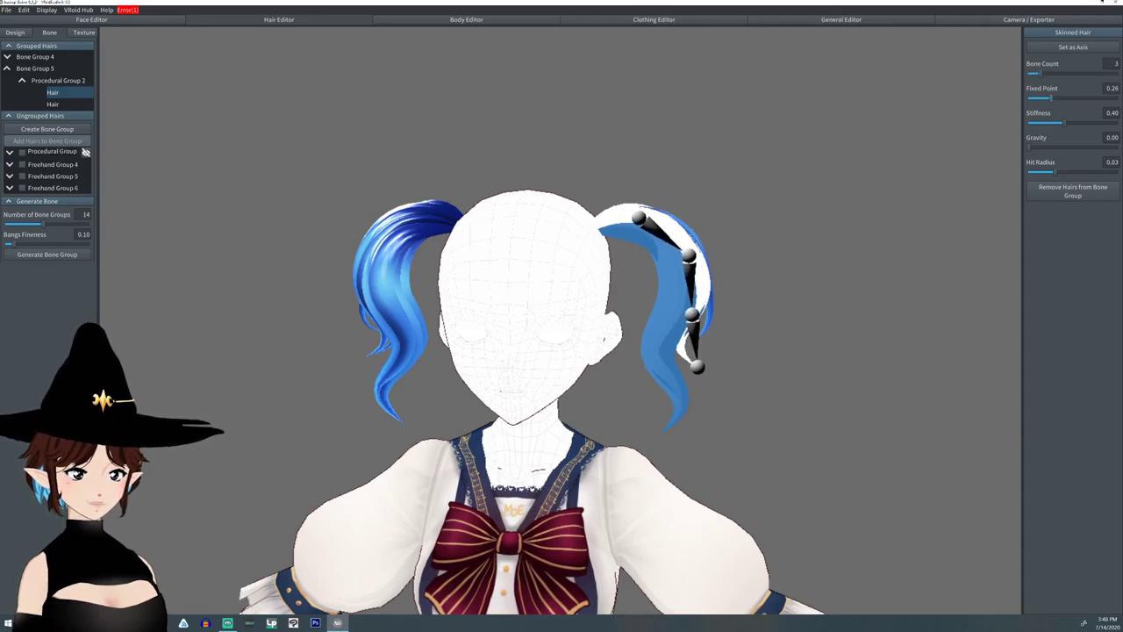
- Create a bone group from Procedural Group 3 with Bone Count 3 and Fixed Point 0.56
click(21, 153)
click(46, 129)
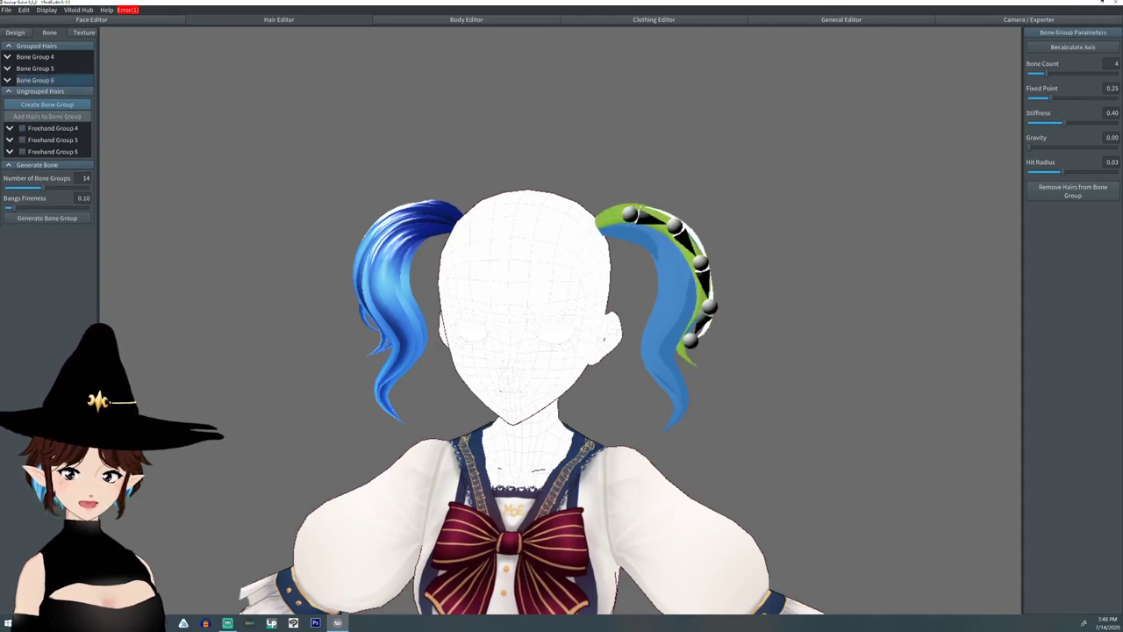
drag(1046, 74, 1078, 98)
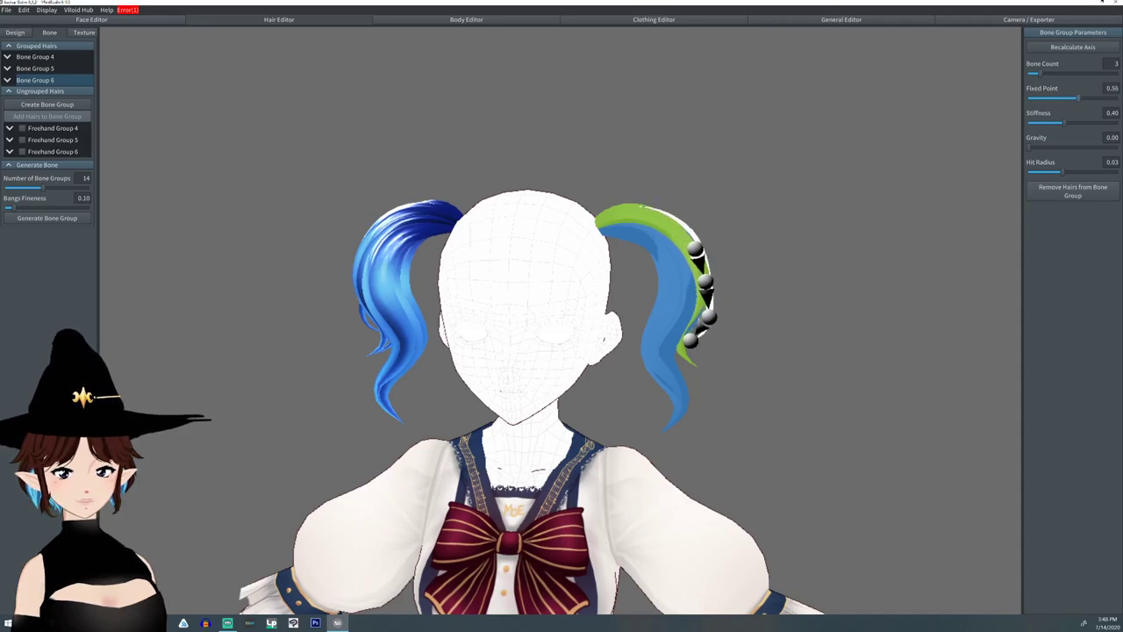
click(22, 128)
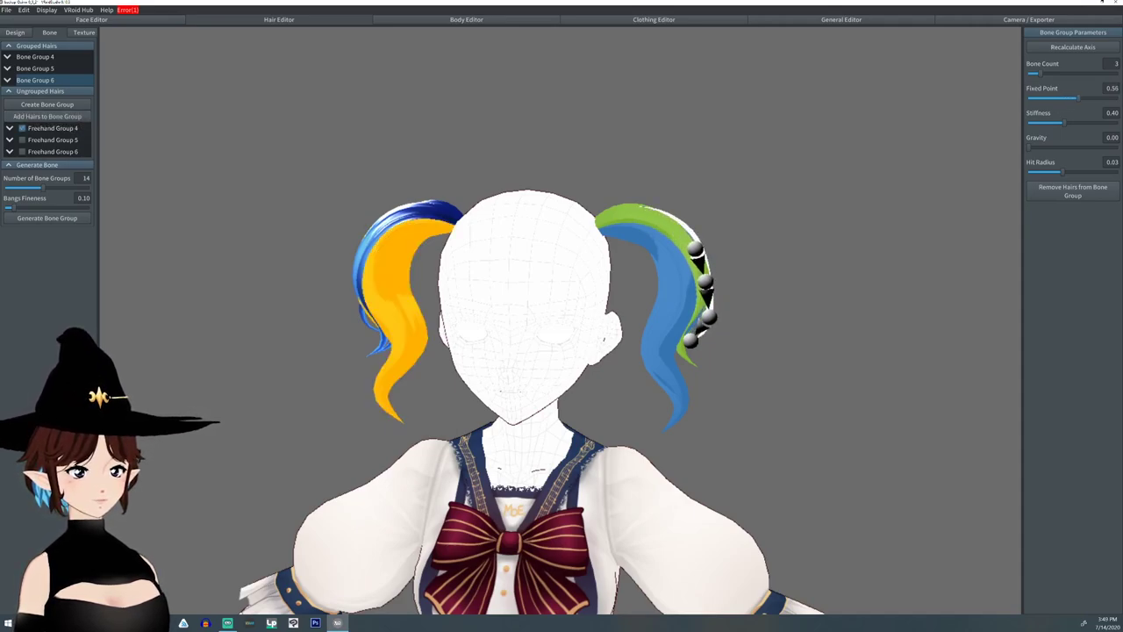
click(47, 104)
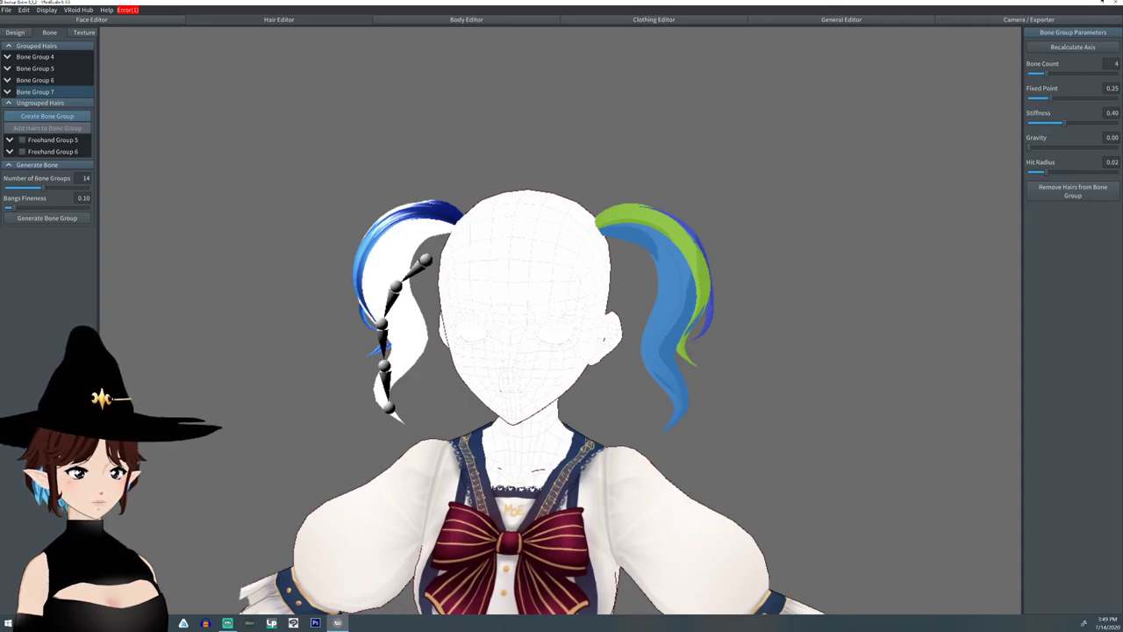
key(ctrl+z)
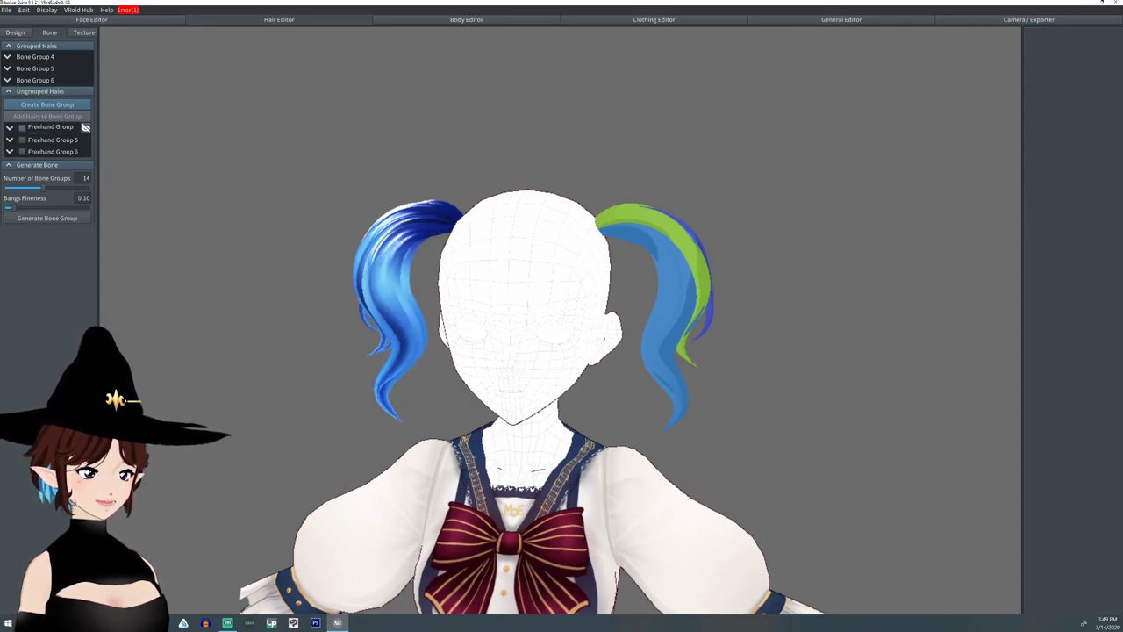
- Create a single bone group from the hairs of Freehand Groups 4, 5 and 6
click(22, 128)
click(22, 141)
click(22, 152)
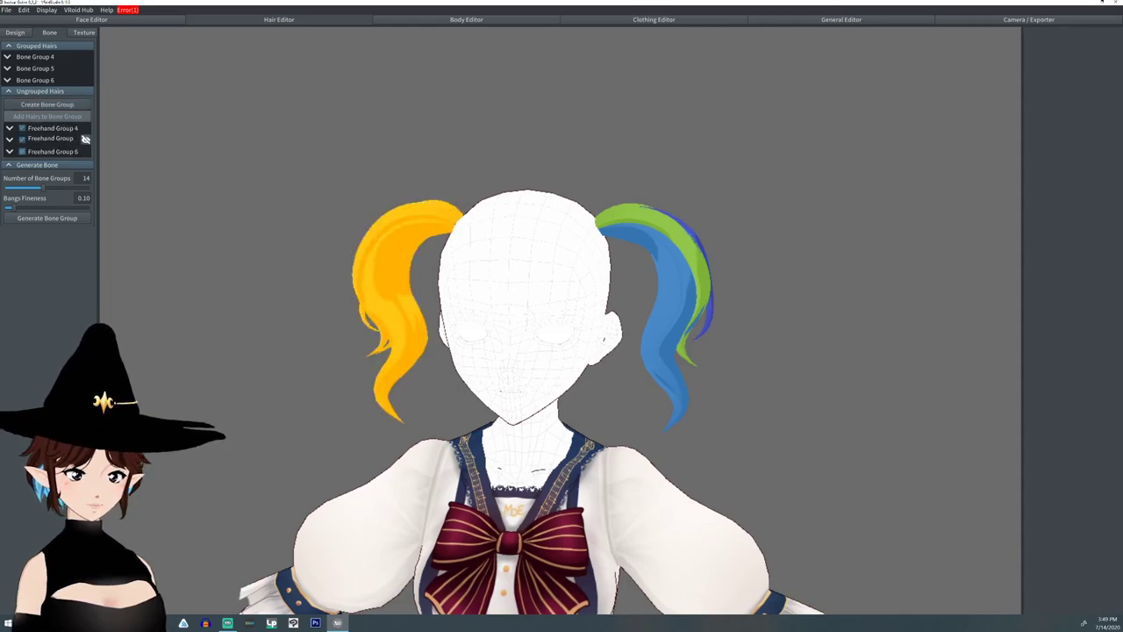
click(47, 104)
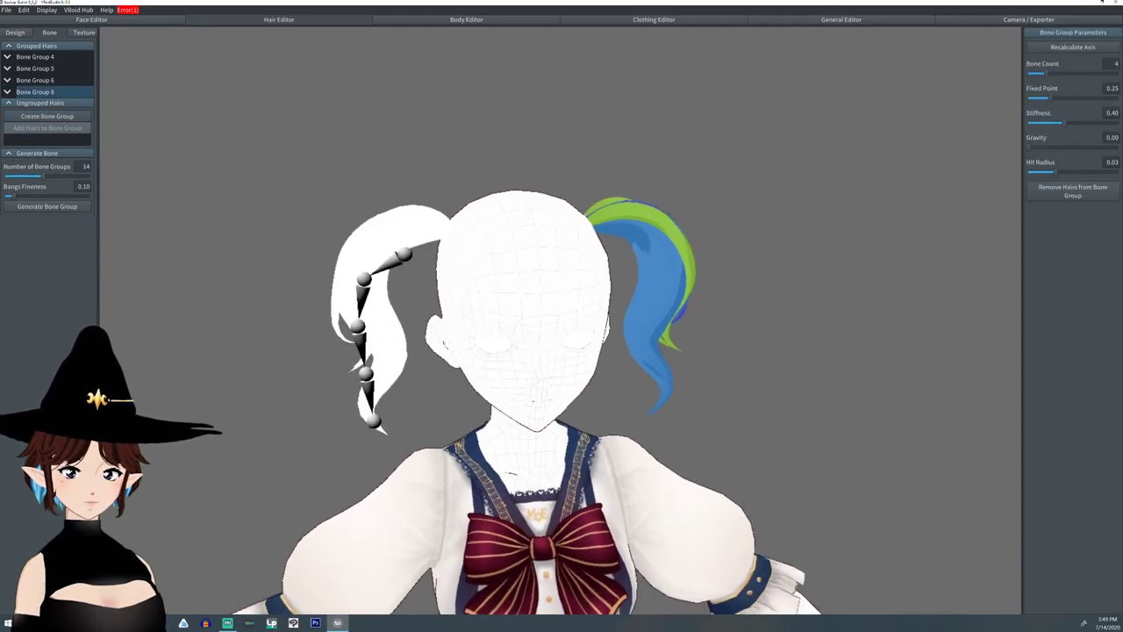
- Set Hair 53 of Freehand Group 4 as the bone axis, with Bone Count 6 and Fixed Point 0.05
click(383, 316)
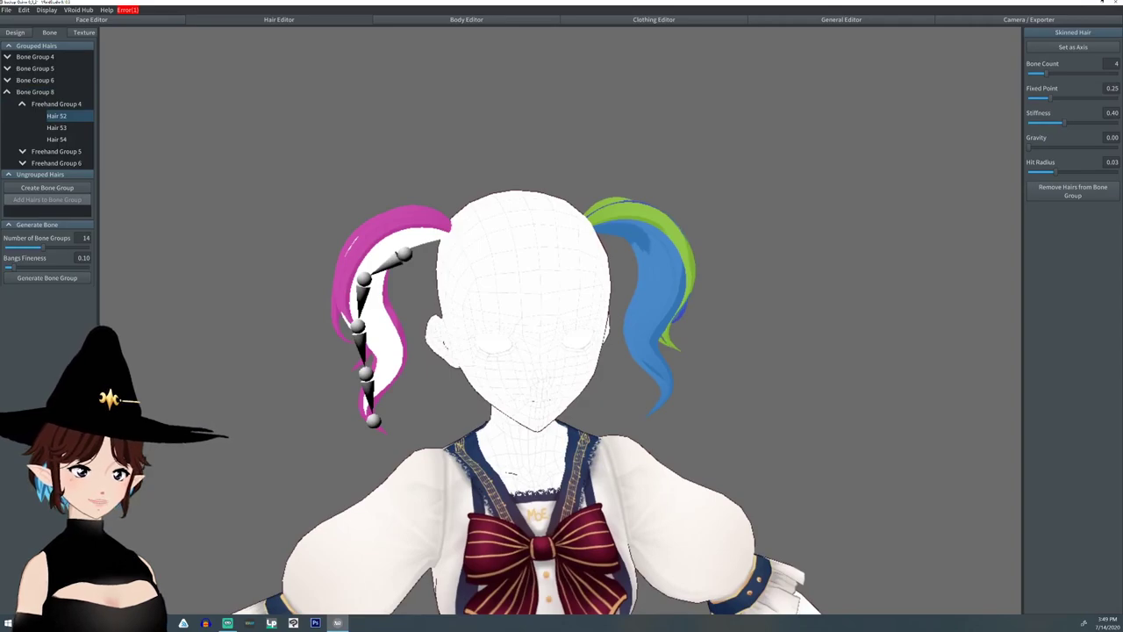
click(57, 128)
click(1072, 46)
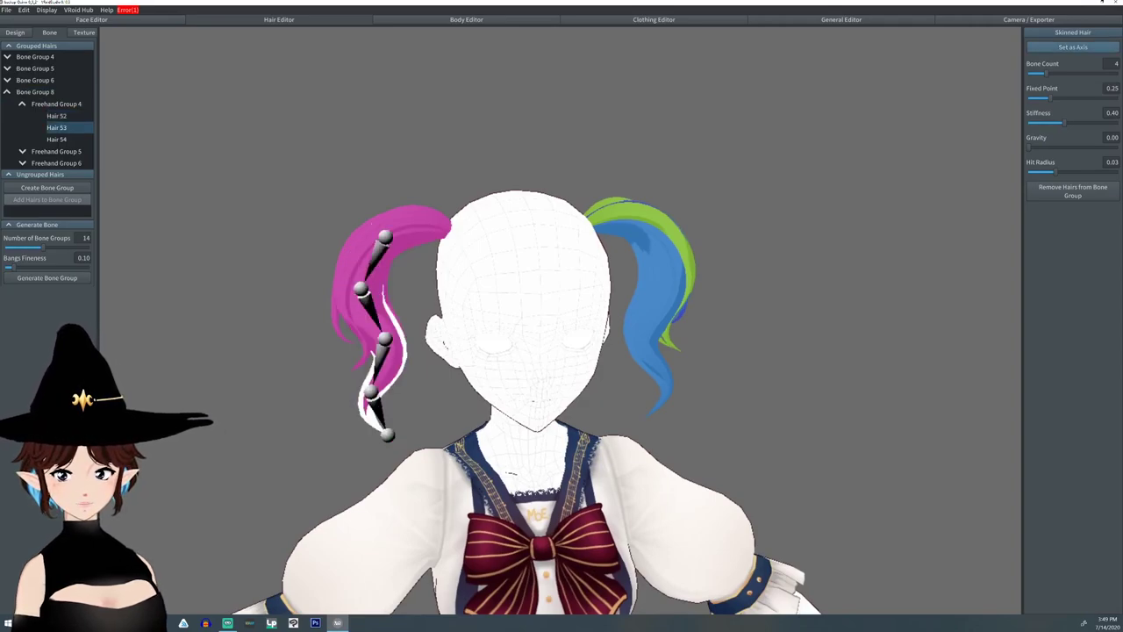
drag(1051, 98, 1057, 72)
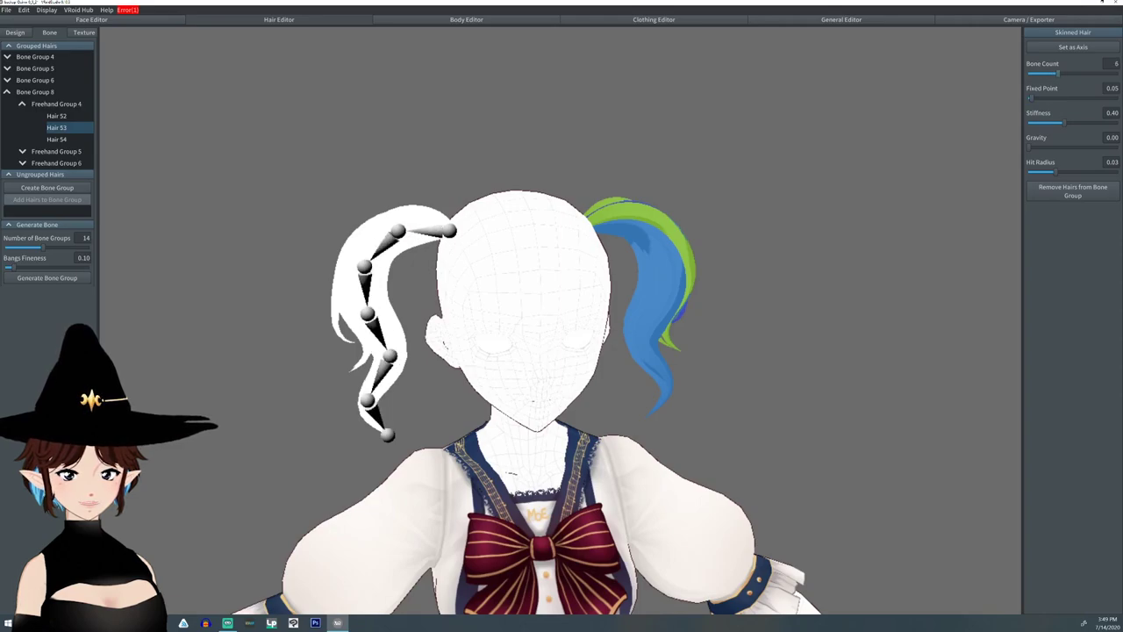
right_drag(561, 351, 514, 351)
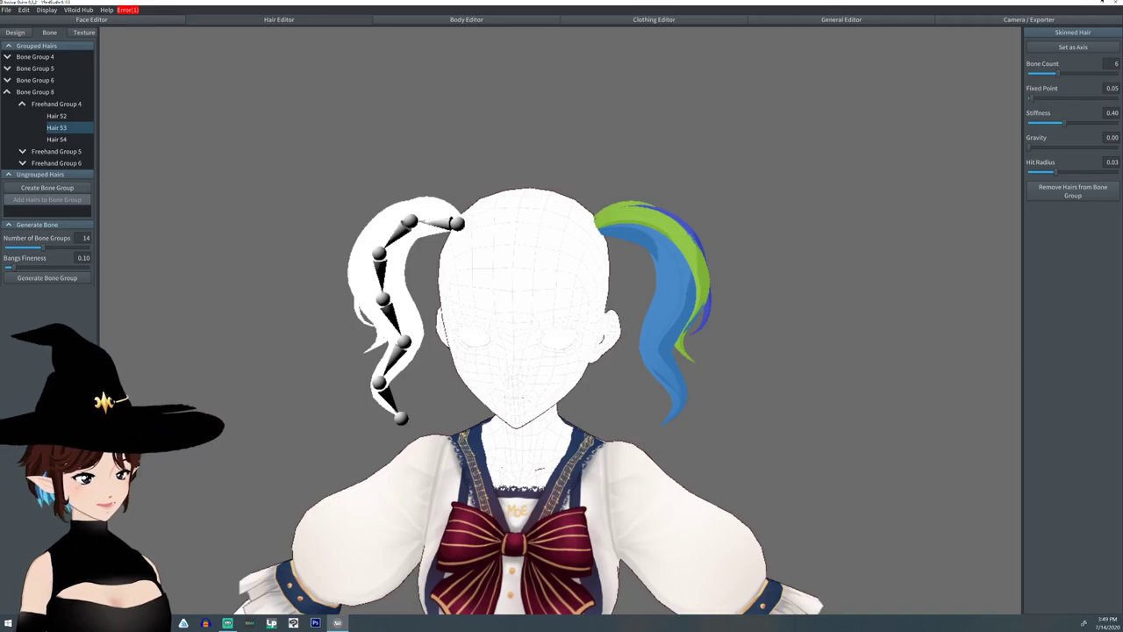
- Preview the pigtails' hair physics with the Walking, Standby 1, Standby 2, Standby 0 and Default animations
click(1028, 20)
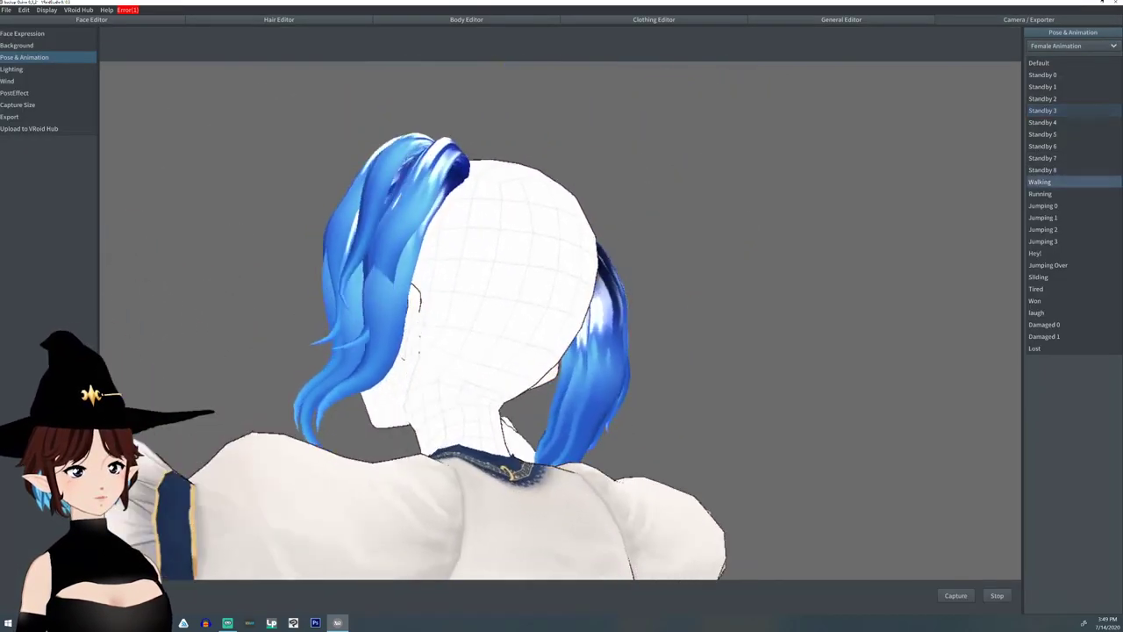
click(1040, 181)
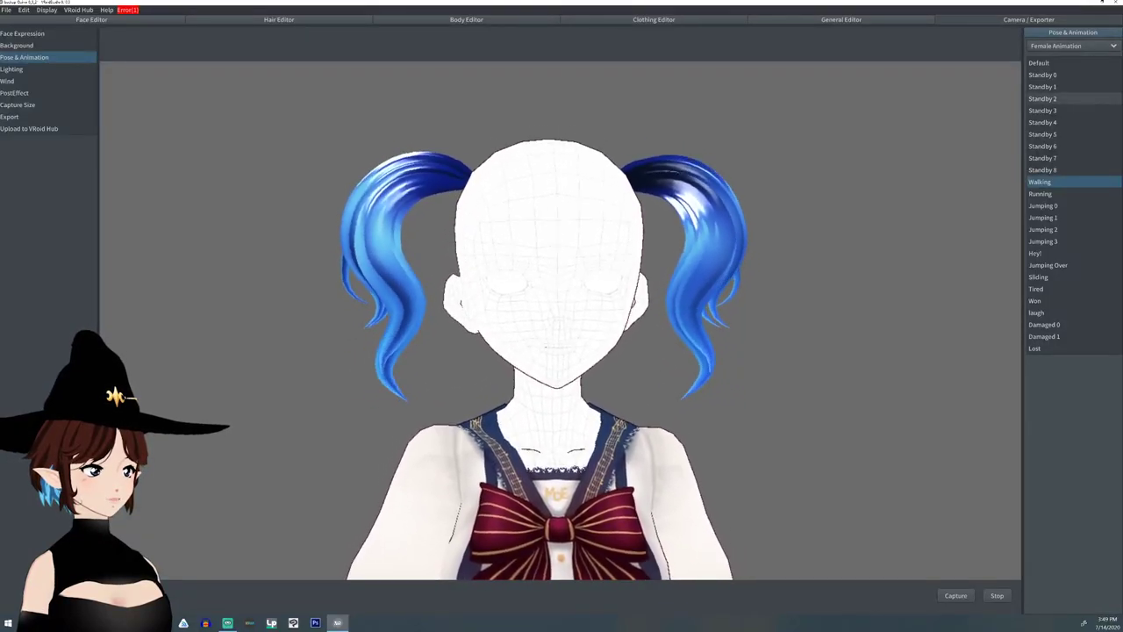
click(1042, 87)
click(1042, 98)
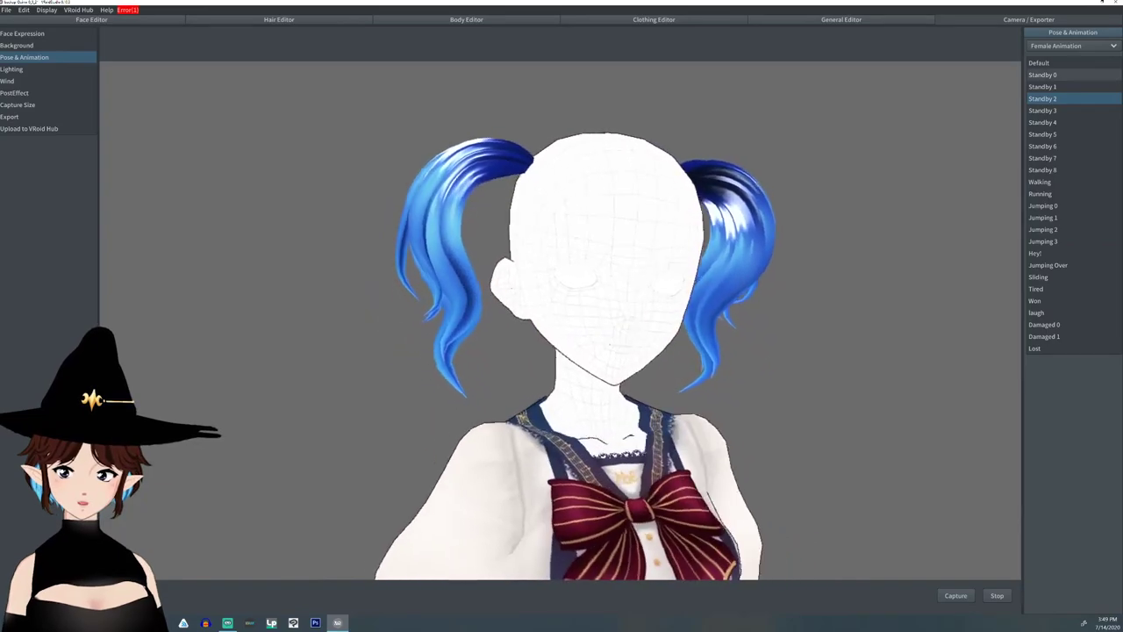
click(1053, 75)
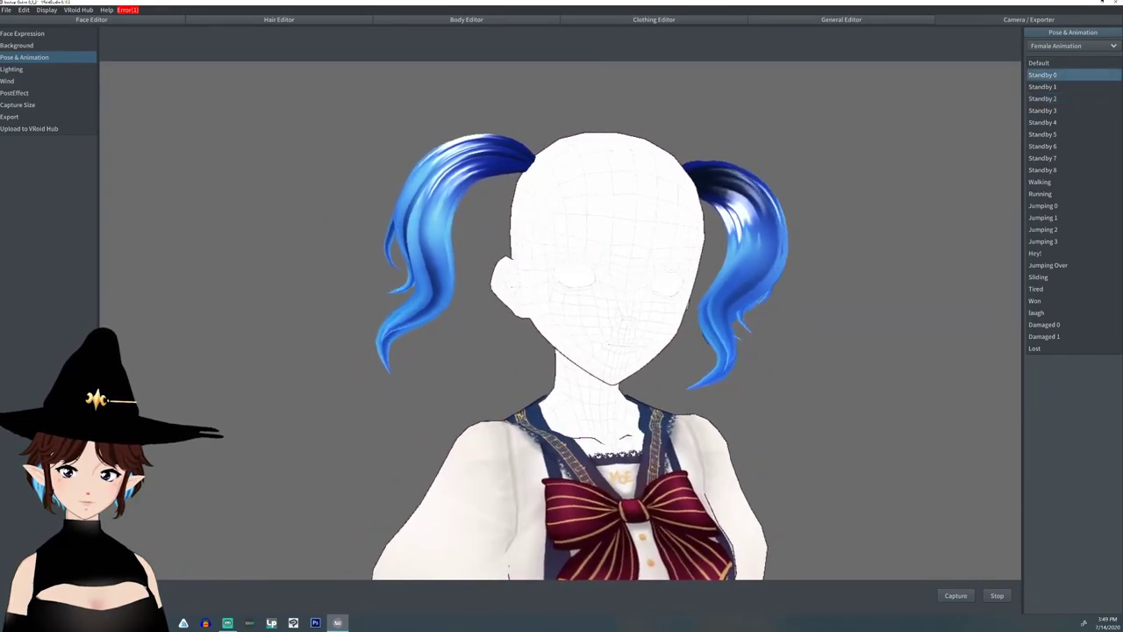
click(1053, 63)
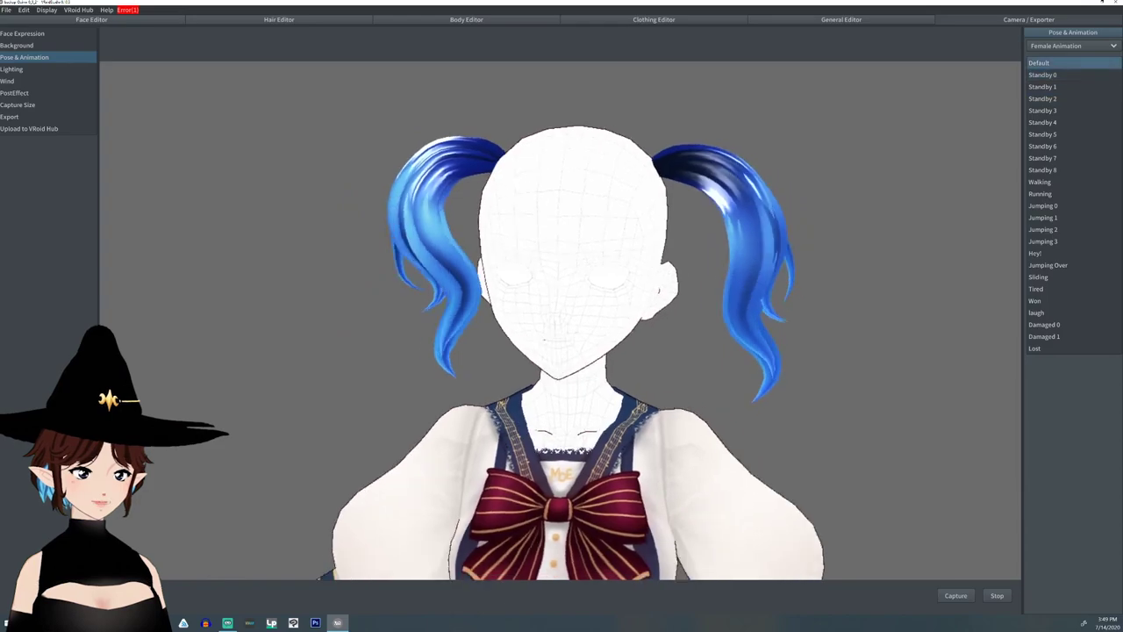